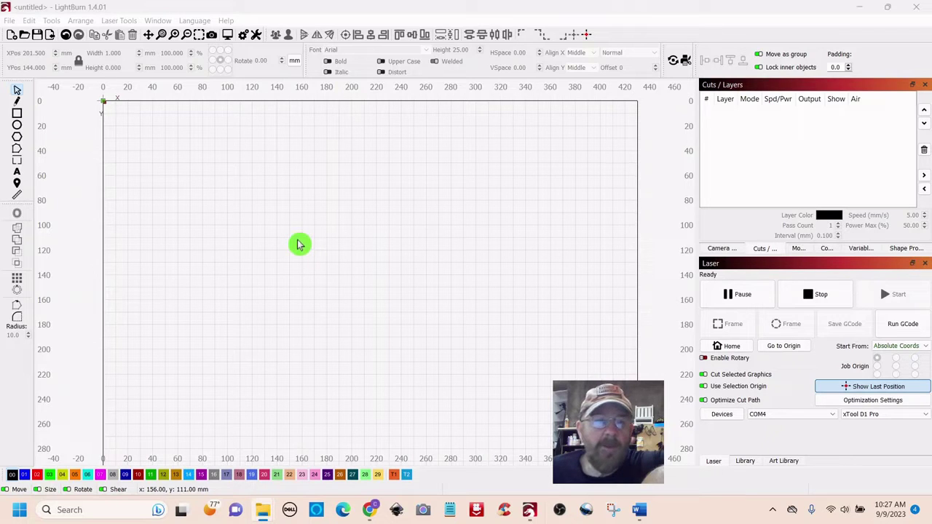
Draw a rectangle near the centre of the workspace
left_click(17, 114)
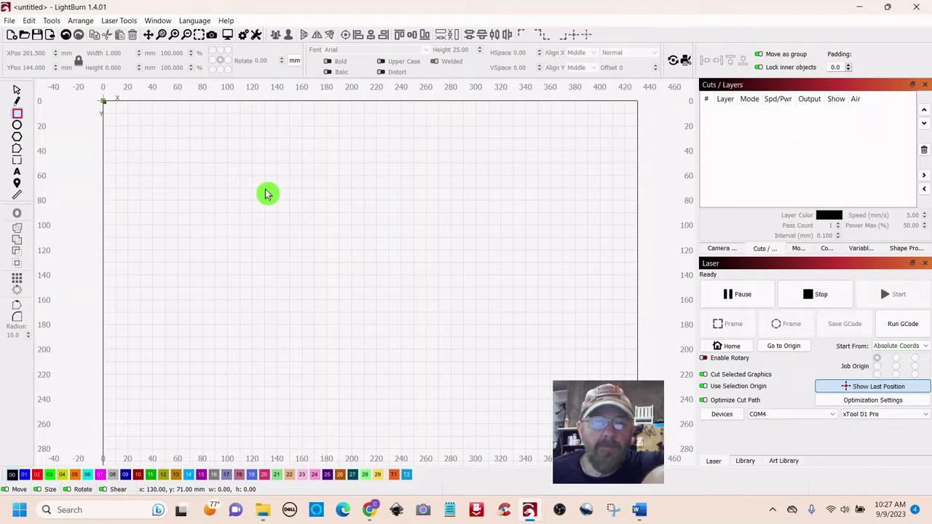
mouse_move(264, 190)
left_mouse_down()
mouse_move(319, 197)
mouse_move(447, 245)
mouse_move(483, 275)
mouse_move(495, 306)
mouse_move(455, 389)
mouse_move(473, 384)
left_mouse_up()
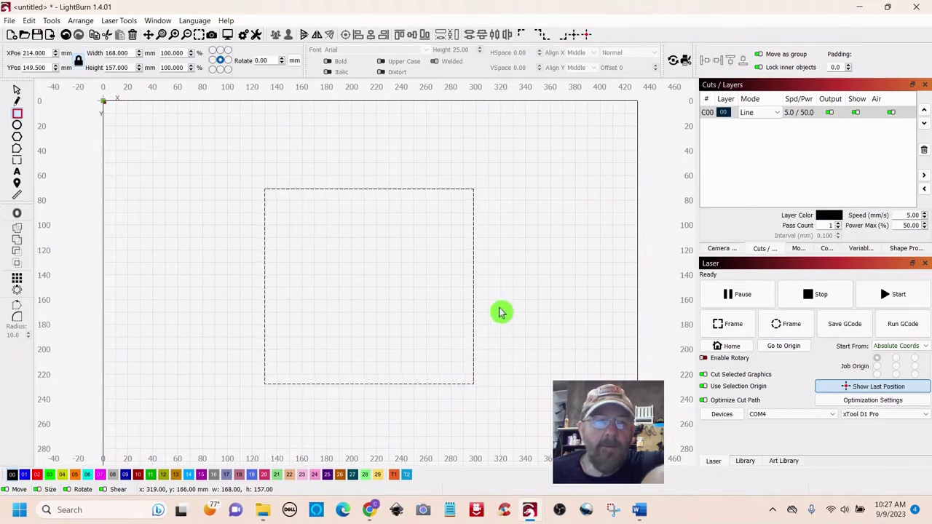
left_click(17, 91)
left_click_drag(480, 391, 450, 359)
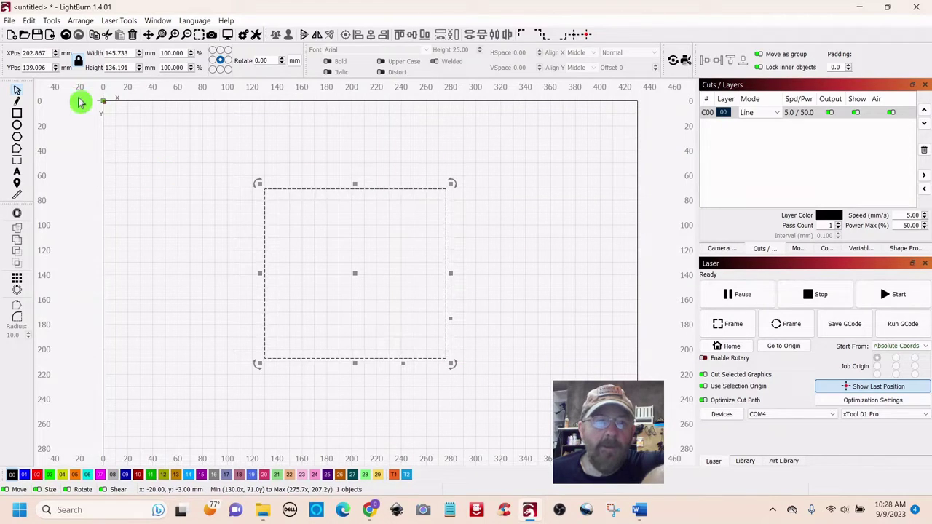
Set the rectangle's width and height to 114 mm, making it a square
left_click(123, 53)
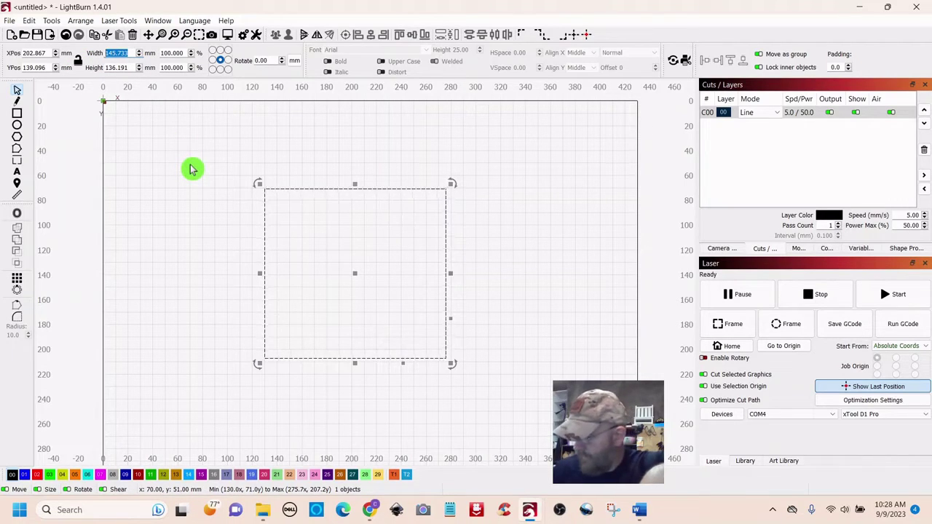
type("114")
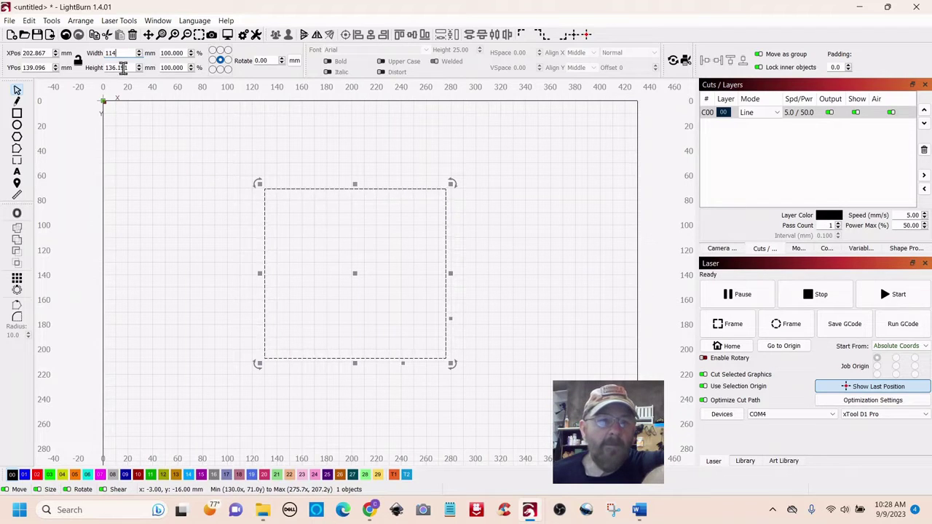
left_click_drag(131, 67, 105, 67)
type("114")
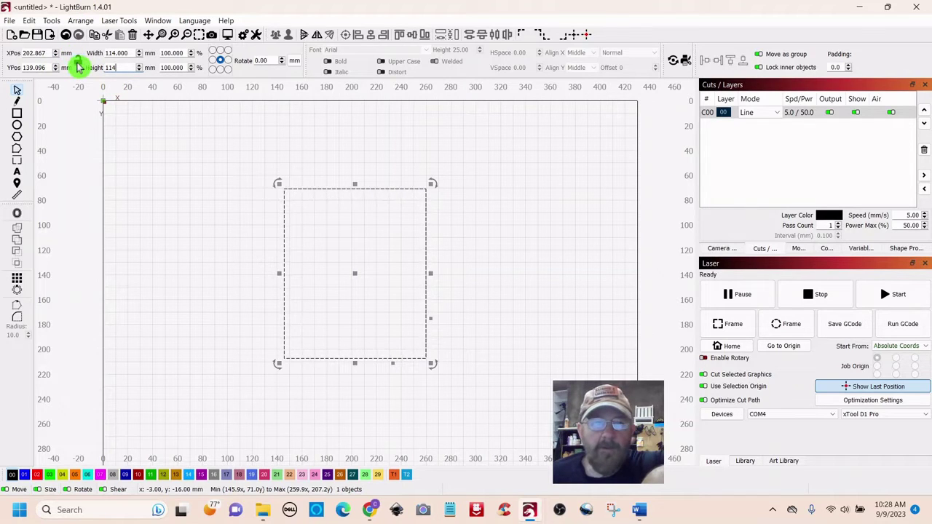
key("Return")
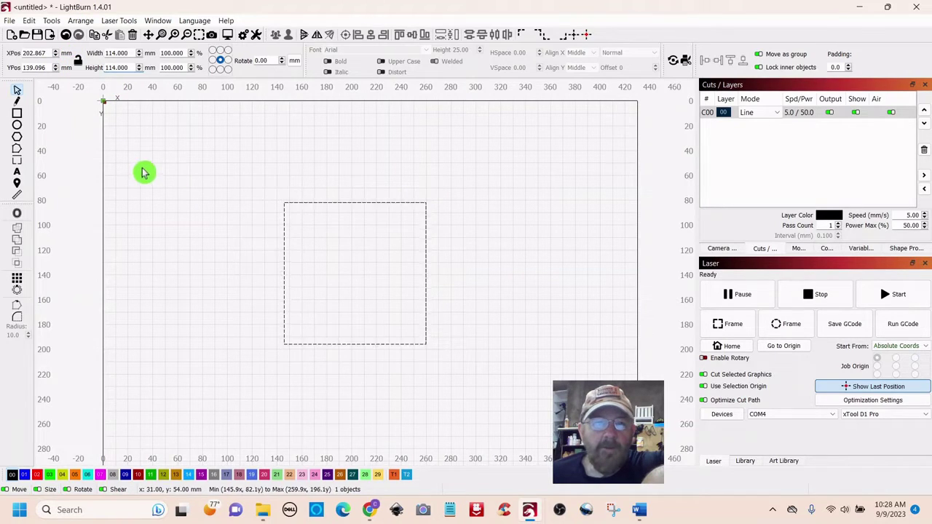
left_click(144, 173)
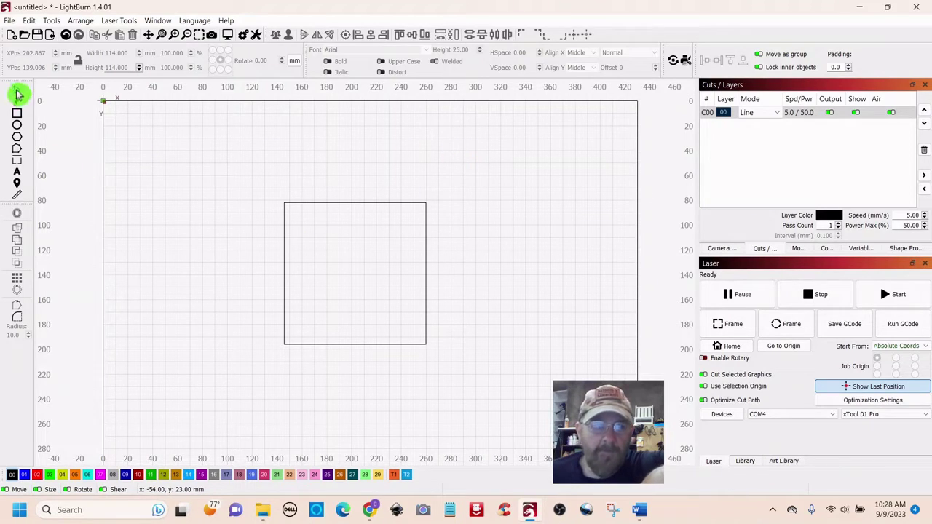
Duplicate the 114 mm square, shrink the copy to about 98.8 mm and centre it inside
left_click_drag(447, 185, 306, 346)
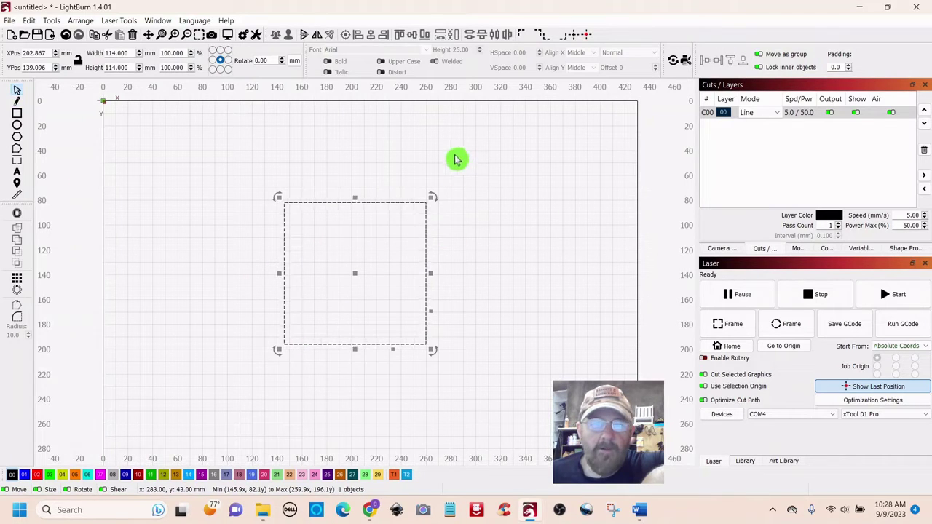
right_click(355, 279)
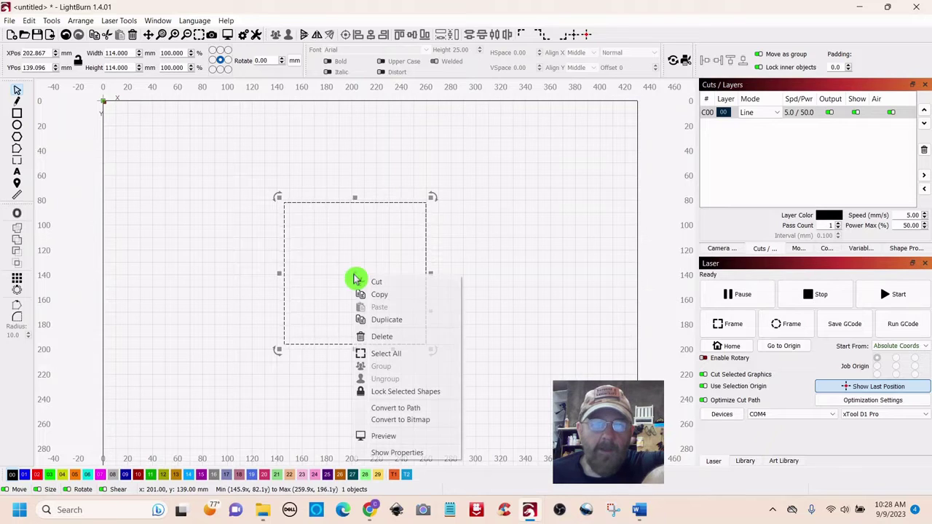
left_click(369, 320)
left_click_drag(355, 274, 403, 246)
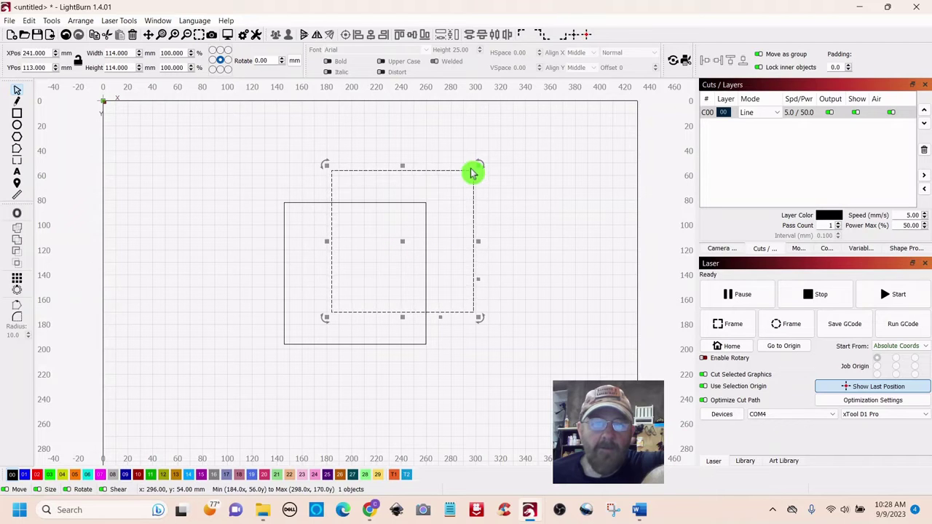
left_click_drag(479, 164, 453, 182)
left_click_drag(393, 252, 355, 274)
left_click(355, 274)
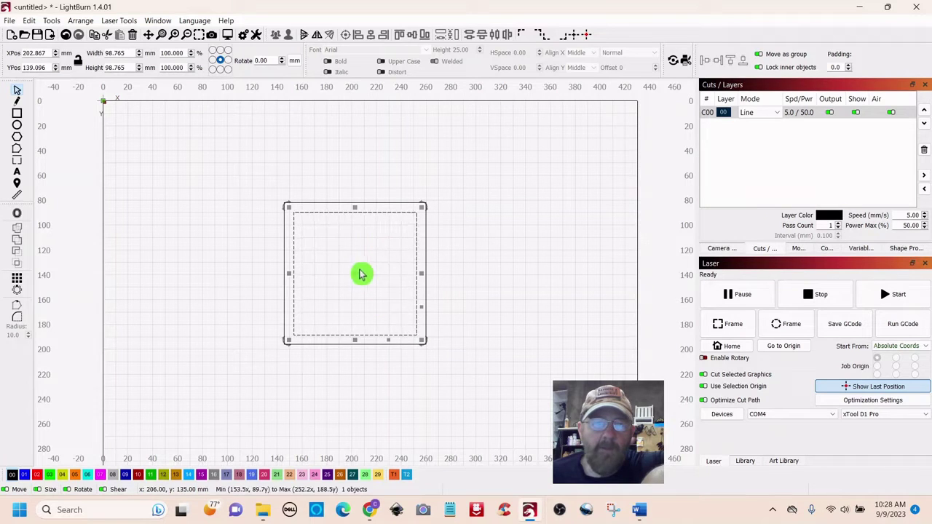
left_click(136, 173)
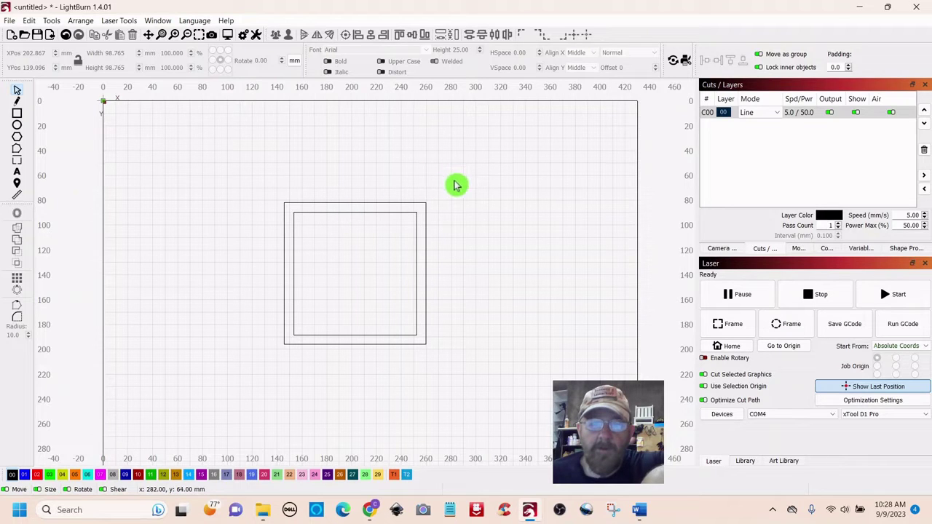
Select the 114 mm outer and 98.765 mm inner squares and group them as one frame
left_click_drag(452, 188, 366, 258)
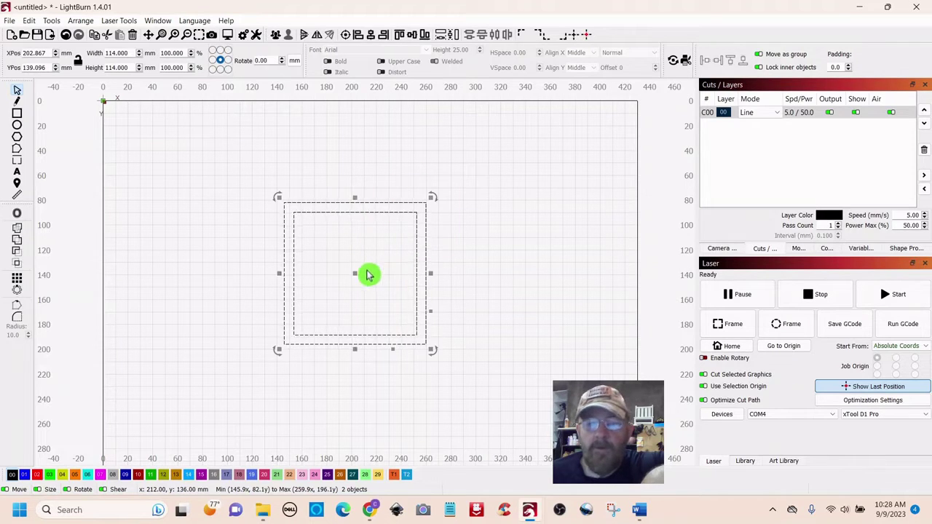
right_click(356, 275)
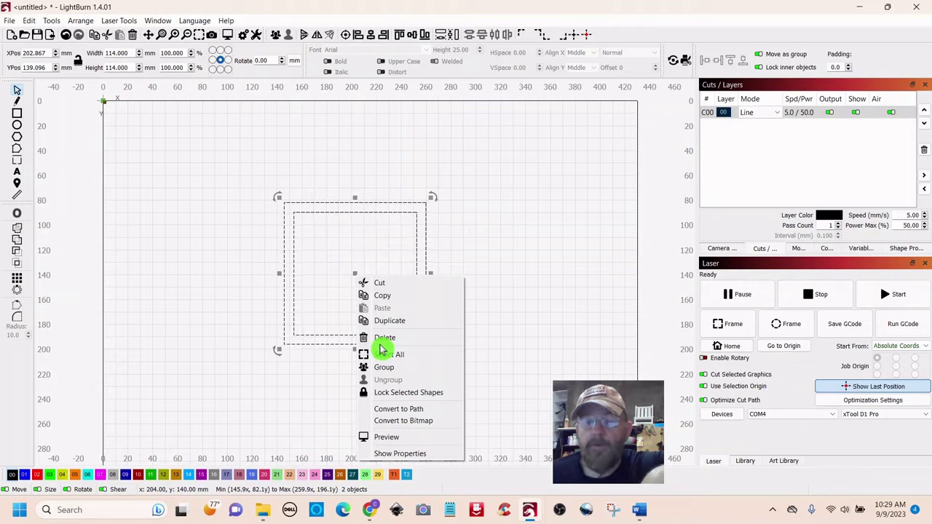
left_click(223, 150)
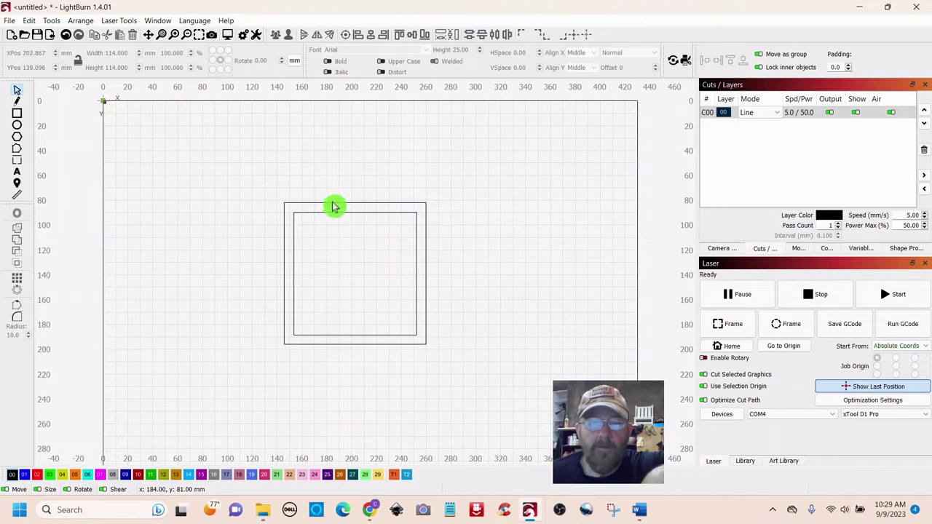
left_click(331, 203)
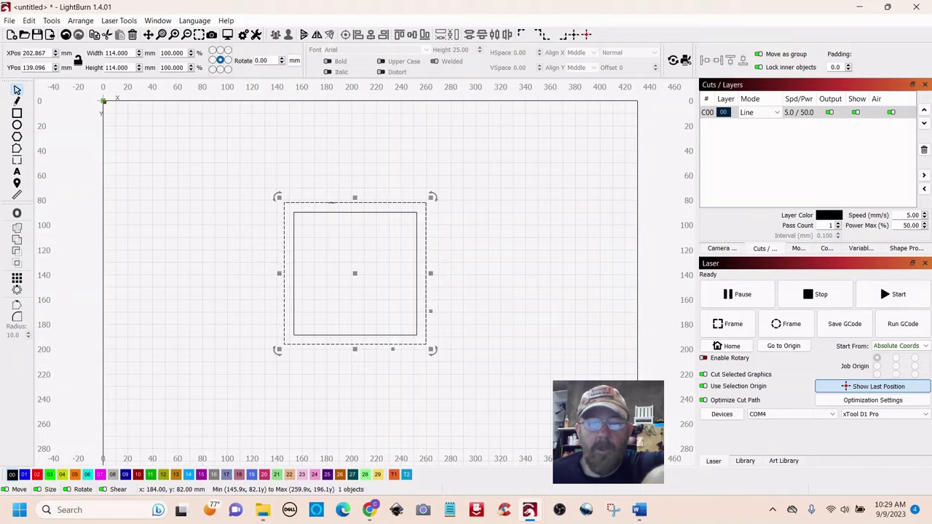
left_click(333, 204)
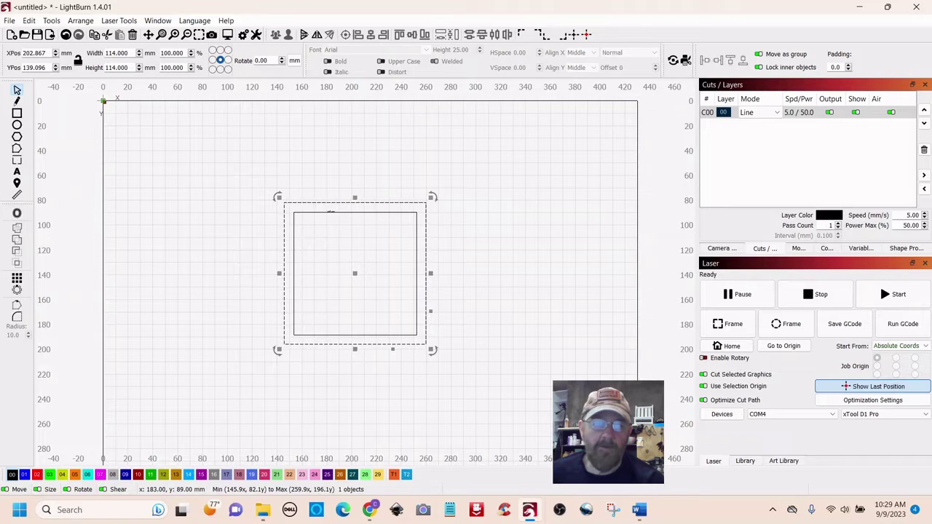
left_click(332, 212, "shift")
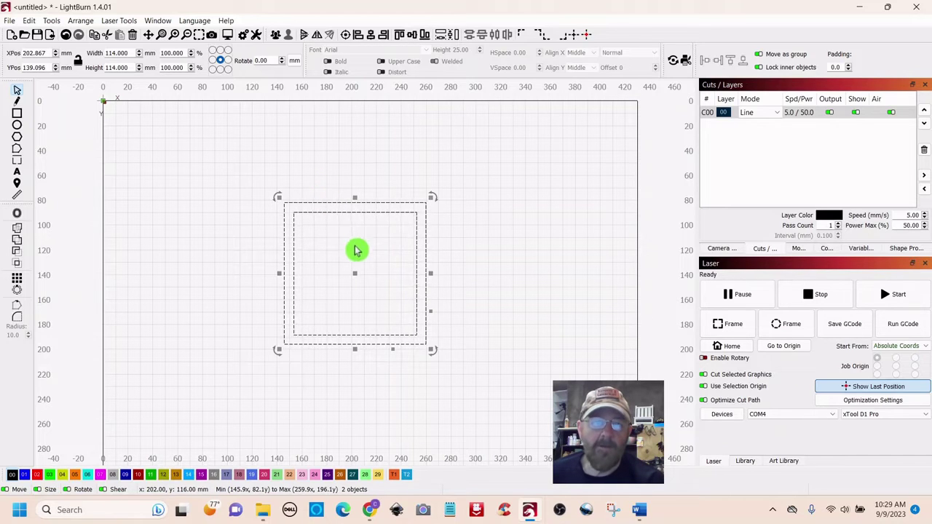
right_click(358, 278)
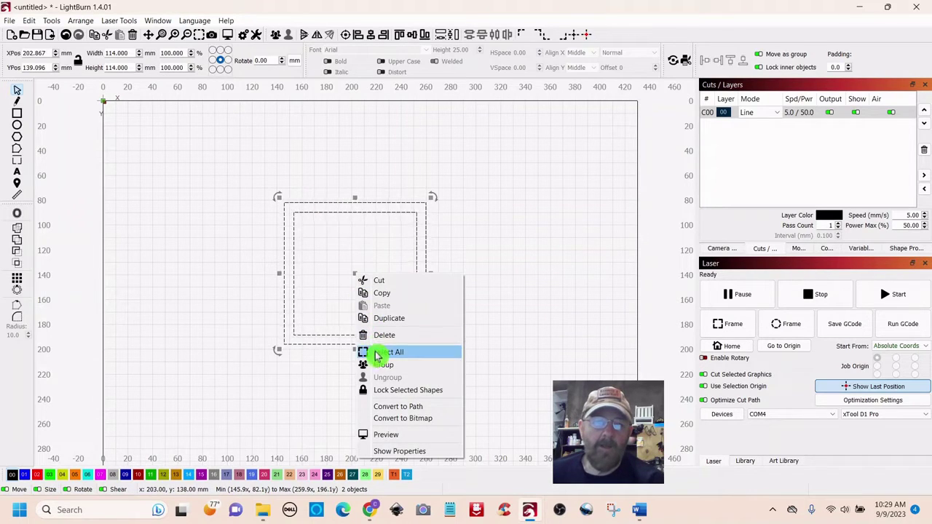
left_click(375, 366)
left_click(485, 246)
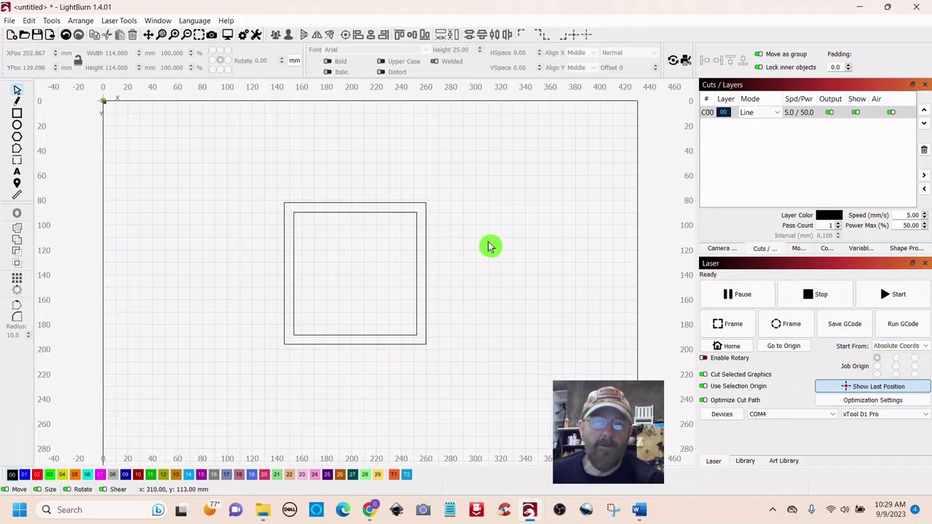
left_click(426, 215)
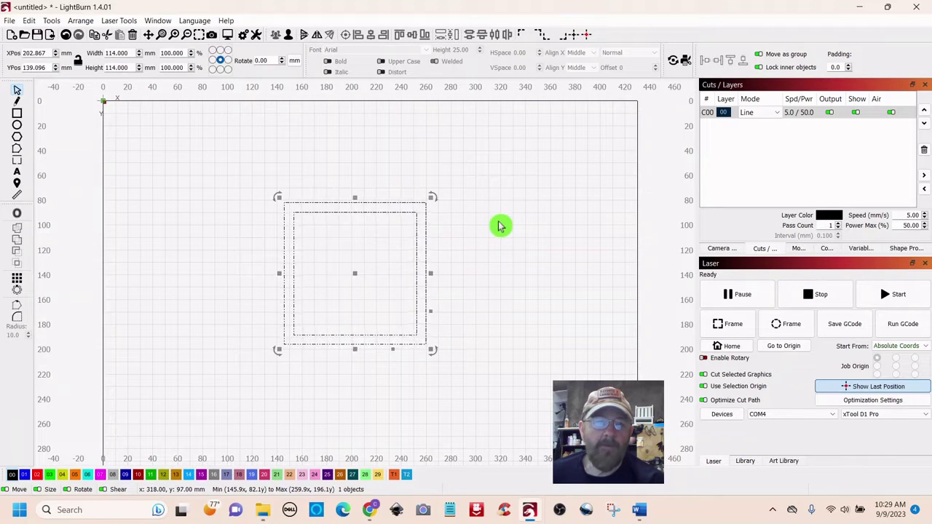
left_click(501, 226)
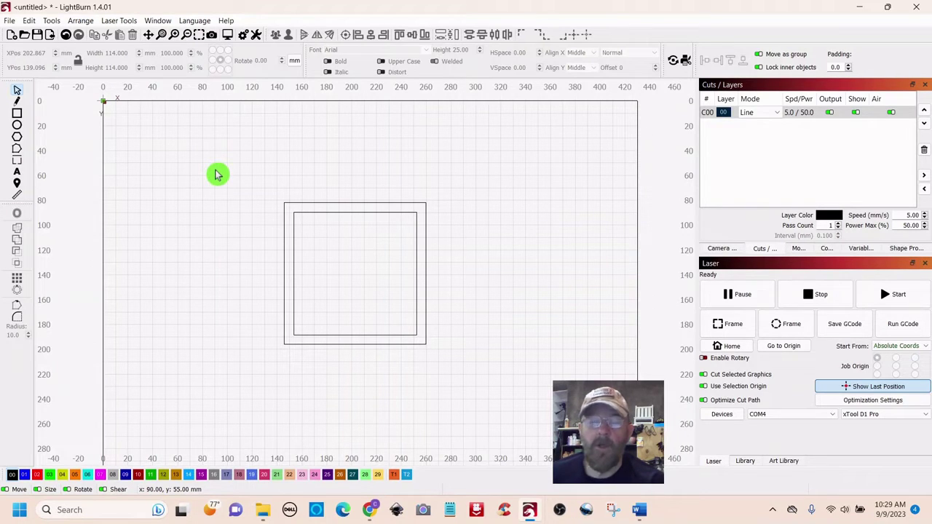
Import witch_sample.svg onto the workspace
left_click(50, 36)
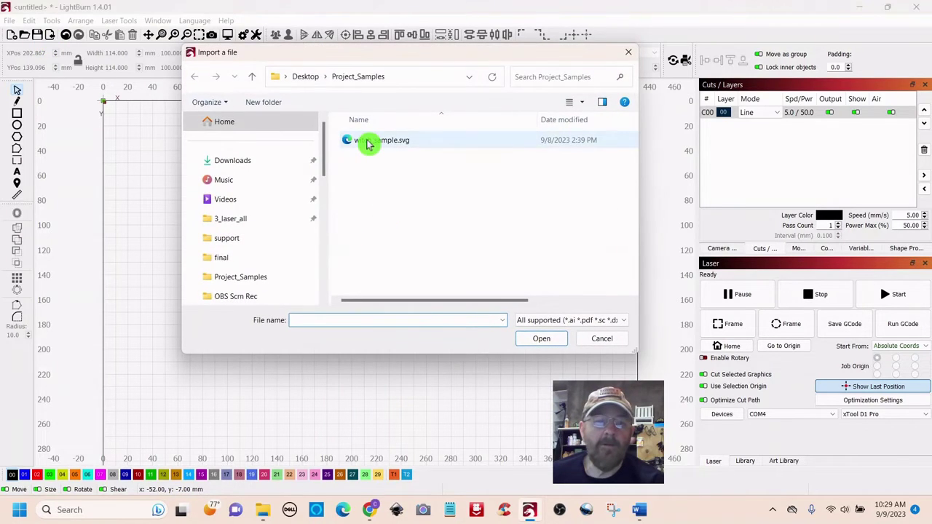
left_click(368, 143)
left_click(536, 342)
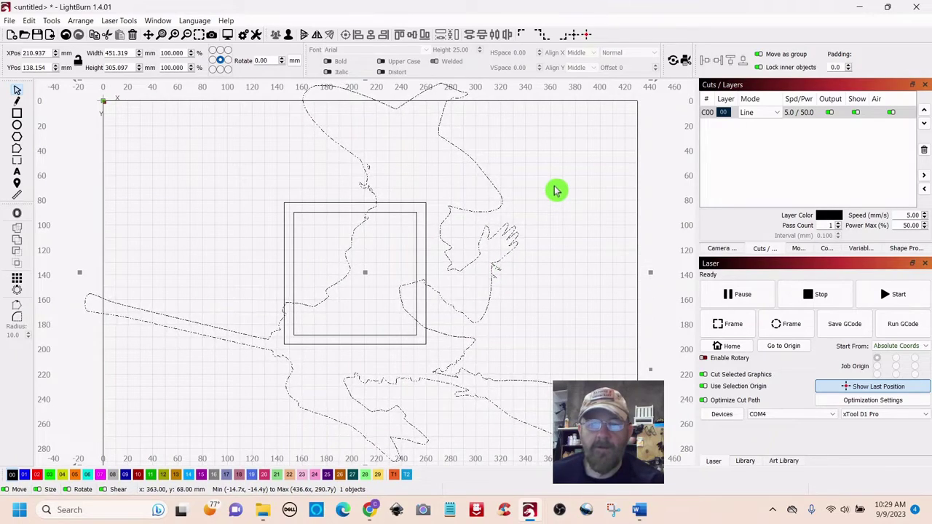
scroll(558, 211, "down", 4)
scroll(558, 211, "up", 4)
scroll(559, 211, "down", 3)
left_click_drag(562, 202, 484, 209)
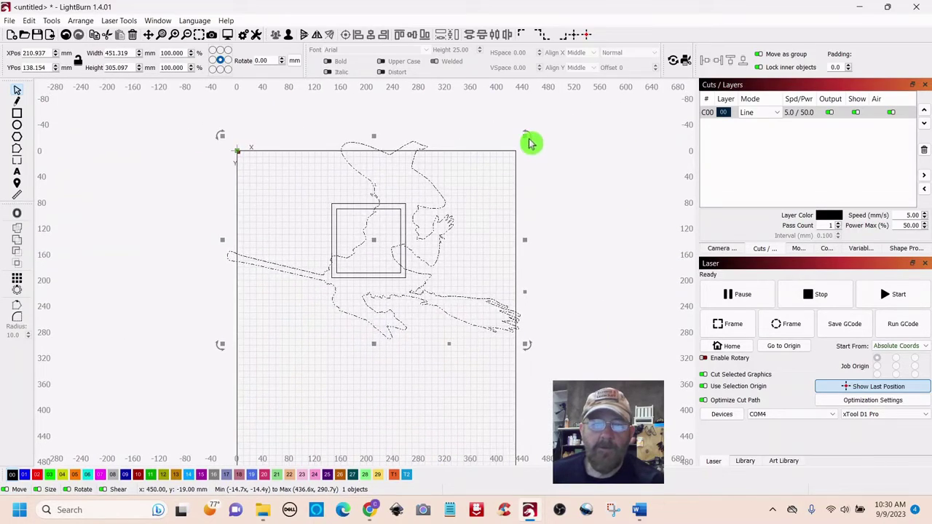
Scale the witch down to about 176 mm wide and move it onto the square frame
mouse_move(527, 135)
left_mouse_down()
mouse_move(306, 258)
mouse_move(339, 261)
left_mouse_up()
left_click(291, 302)
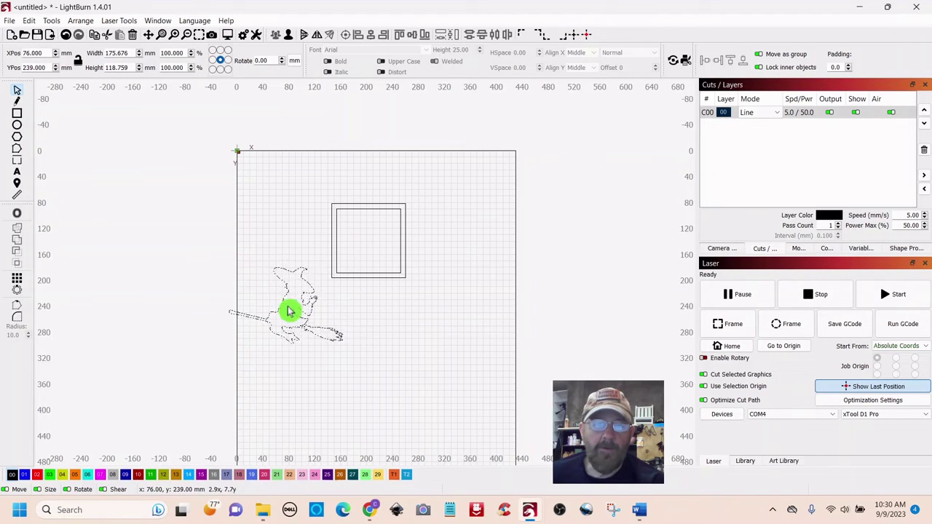
left_click_drag(298, 315, 366, 242)
scroll(604, 279, "up", 5)
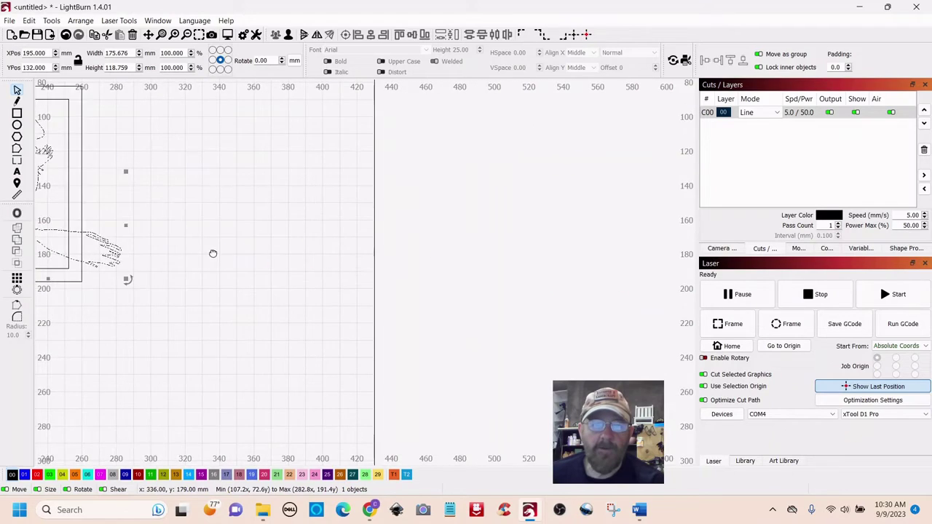
left_click_drag(212, 254, 616, 348)
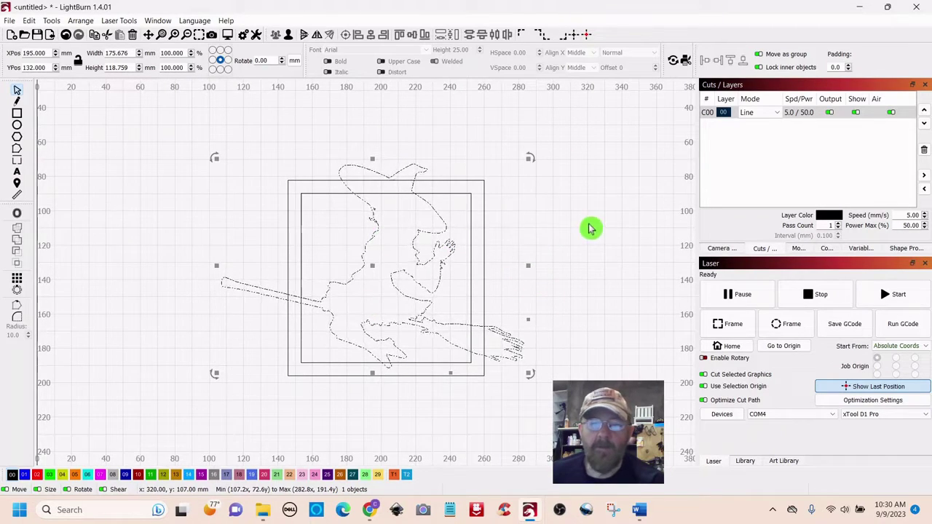
Shrink the witch into the inner square and raise it about 12 mm, broom reaching the right edge
left_click_drag(531, 156, 402, 233)
left_click_drag(325, 313, 385, 278)
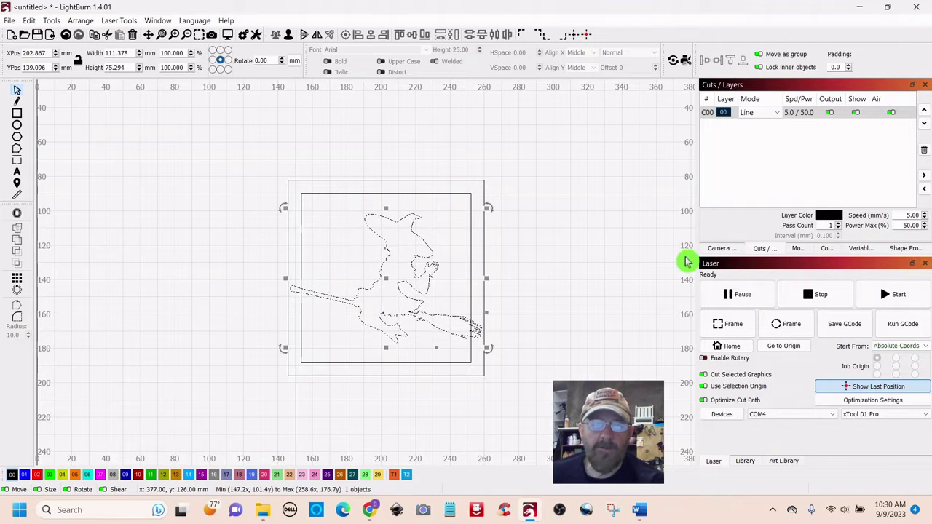
left_click(614, 281)
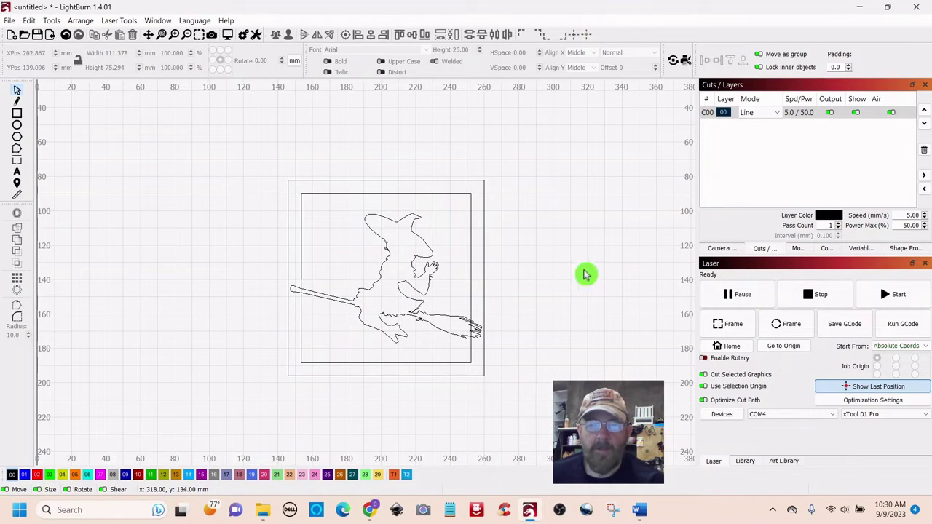
left_click(386, 281)
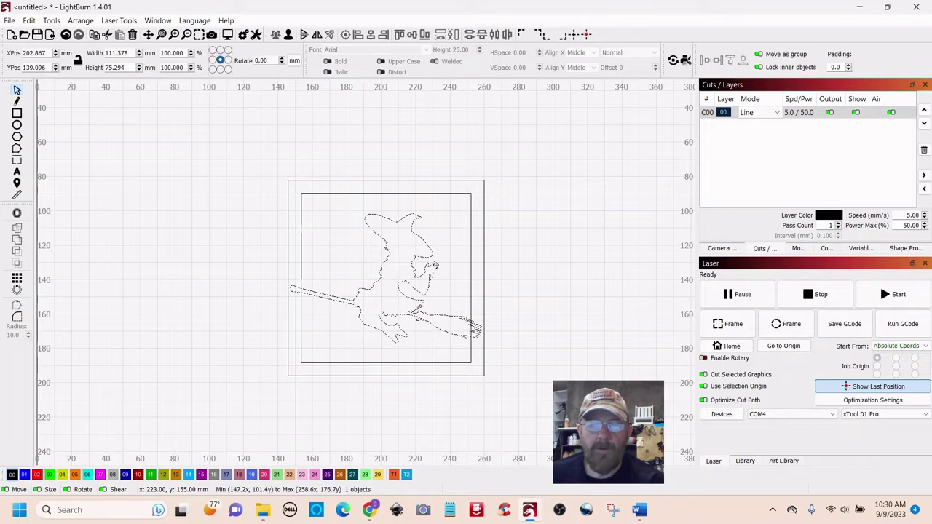
mouse_move(386, 281)
left_mouse_down()
mouse_move(390, 262)
mouse_move(381, 312)
mouse_move(389, 283)
left_mouse_up()
left_click(391, 287)
left_click(547, 276)
left_click(316, 214)
left_click(321, 212)
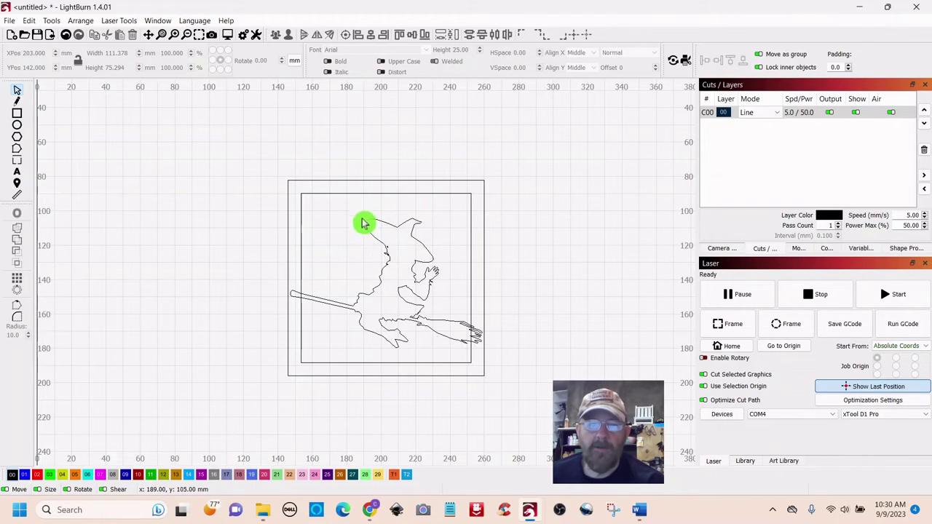
Select the frame together with the witch and apply Boolean Union to fuse them
left_click(359, 194)
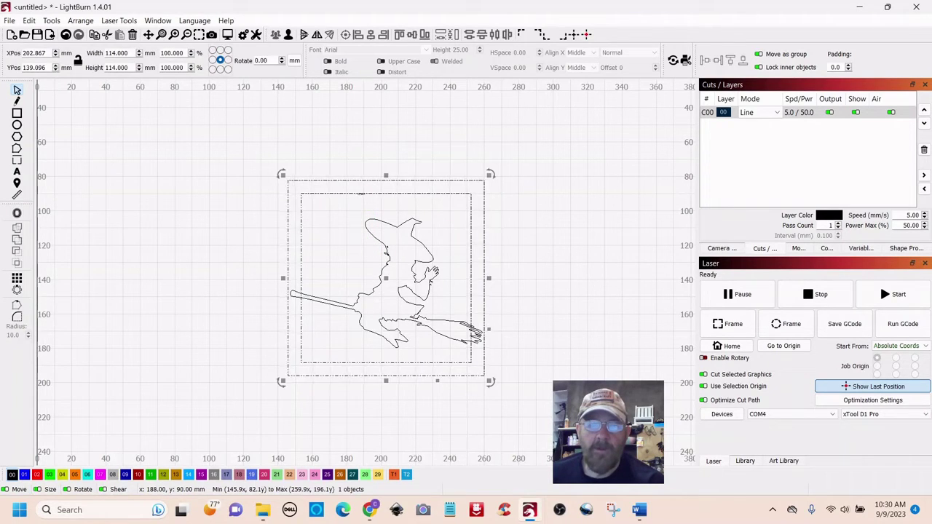
left_click(368, 220)
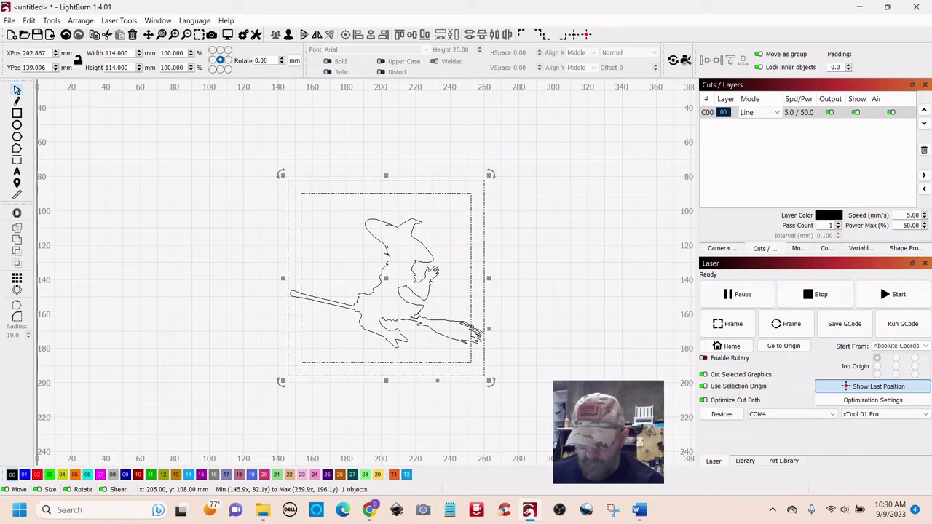
key("ctrl+u")
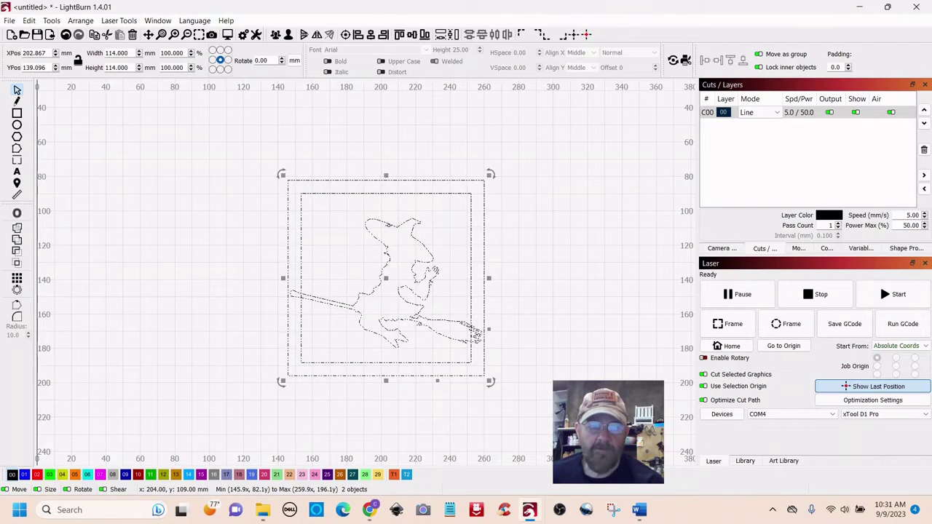
left_click(18, 244)
left_click(162, 280)
left_click(424, 277)
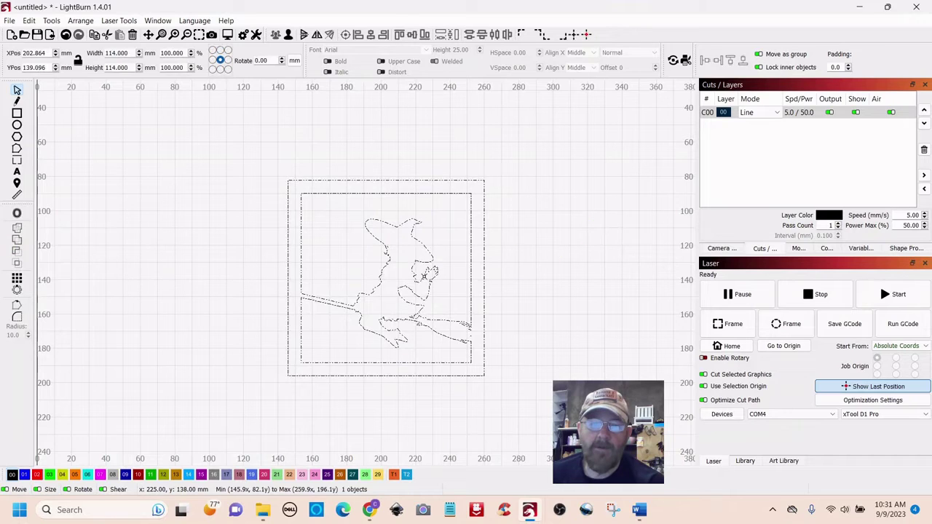
left_click(574, 276)
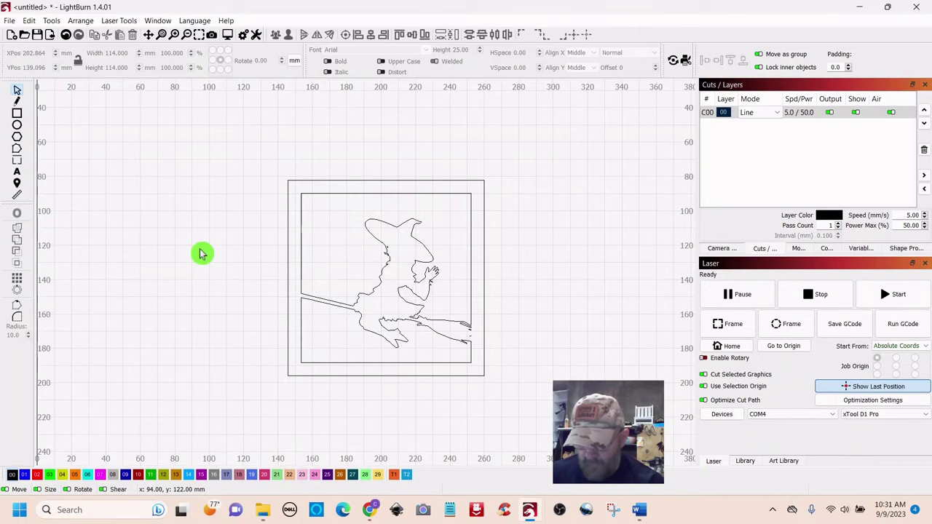
Revert the union, then select the frame and witch and weld them together
key("ctrl+a")
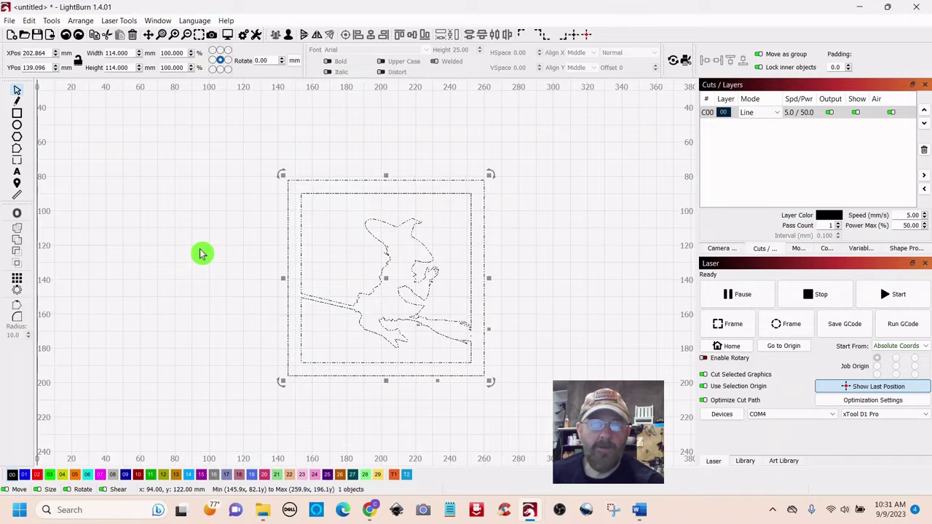
left_click(202, 253)
key("ctrl+a")
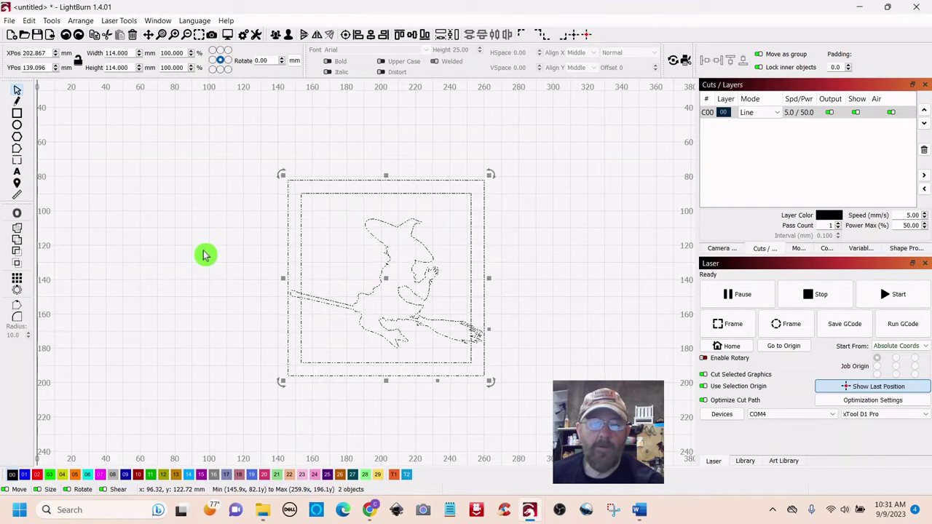
left_click(212, 258)
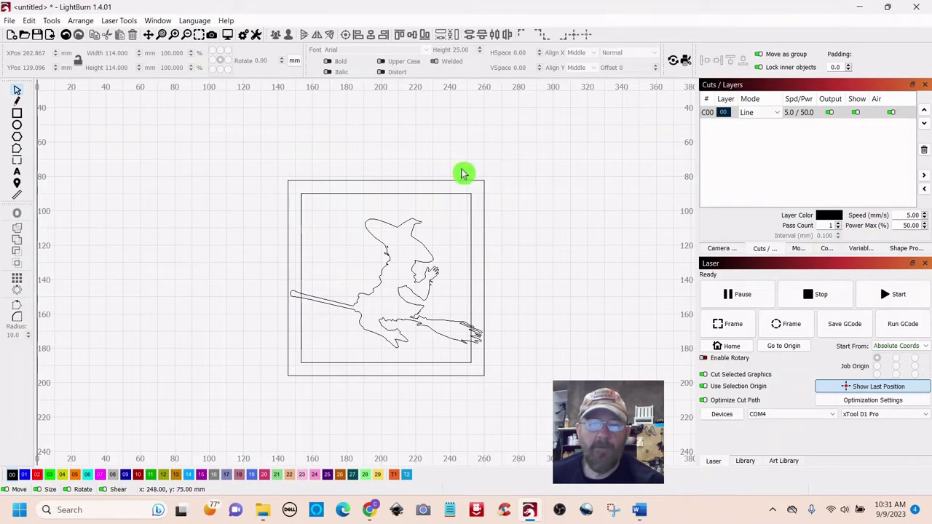
left_click(410, 227)
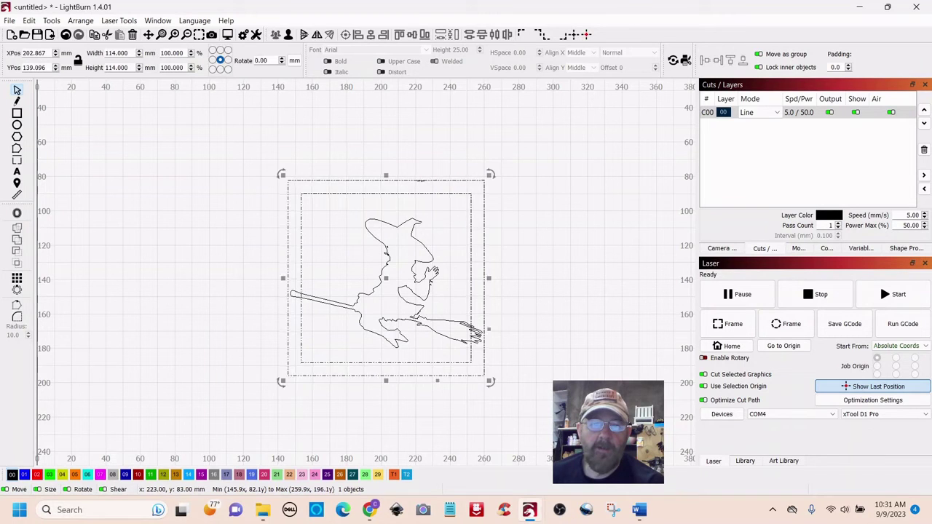
left_click(410, 220, "shift")
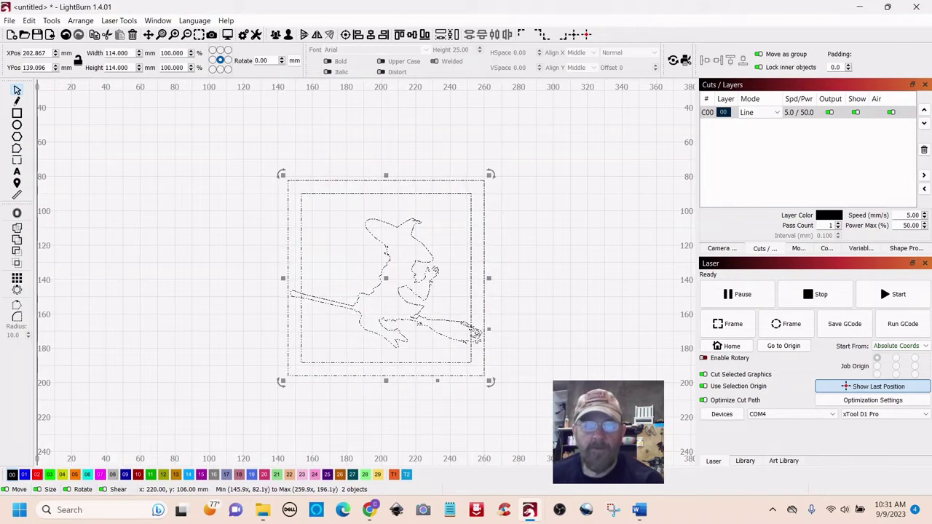
left_click(18, 233)
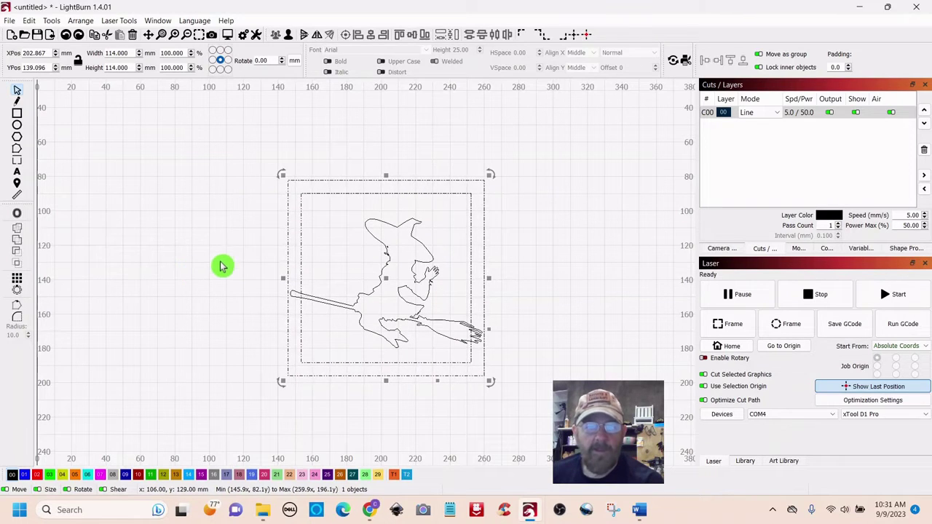
Ungroup the design into witch and frame (Ctrl+U) and apply Boolean Union to them again
left_click(222, 258)
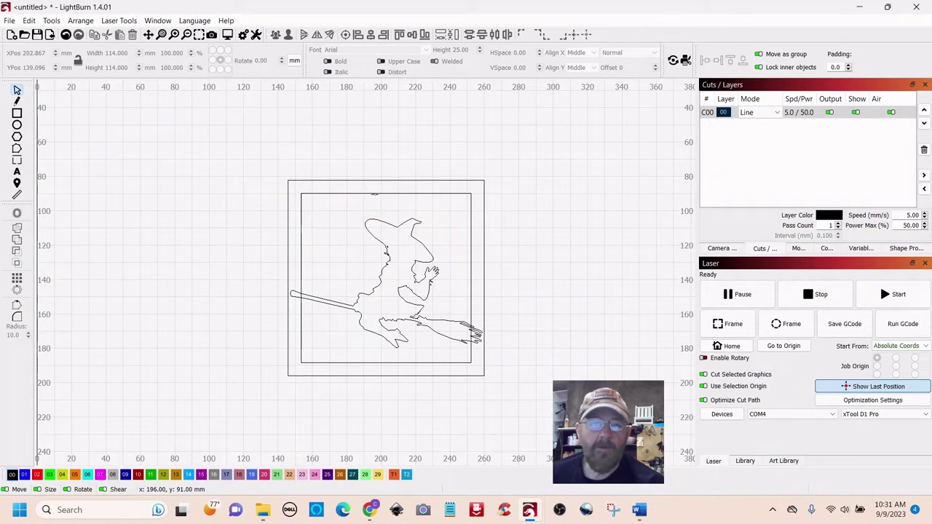
left_click(375, 194)
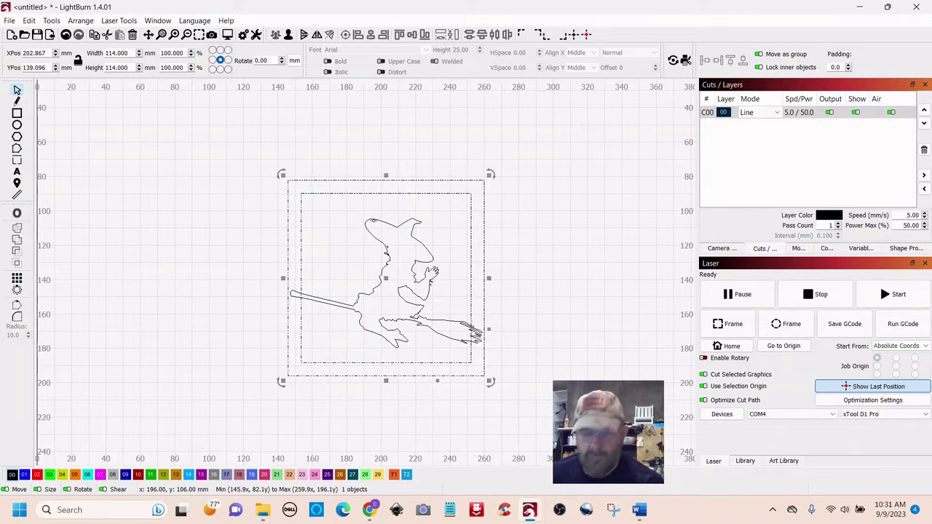
key("ctrl+u")
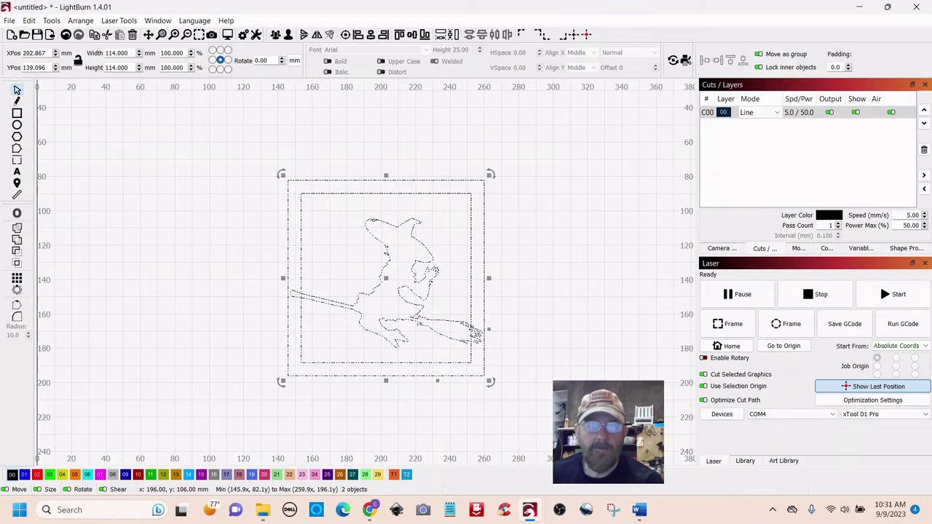
left_click(17, 240)
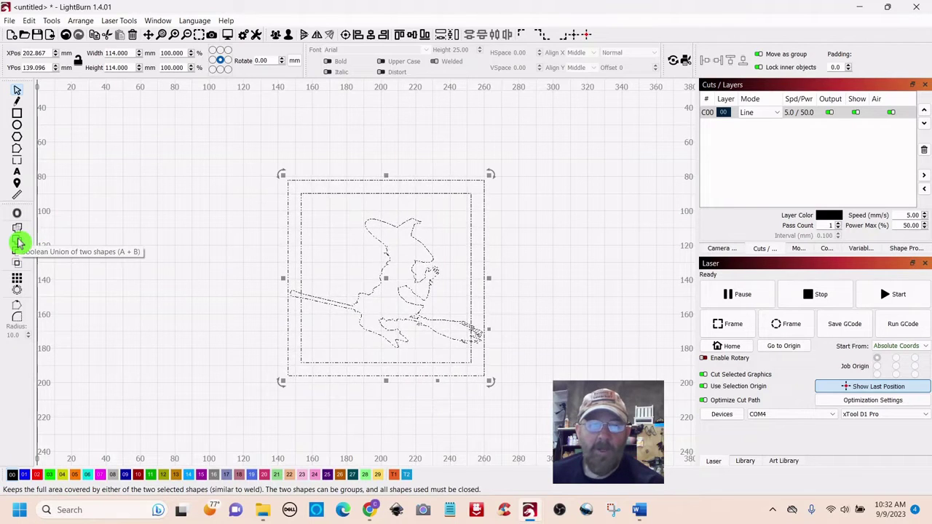
left_click(17, 243)
left_click(354, 219)
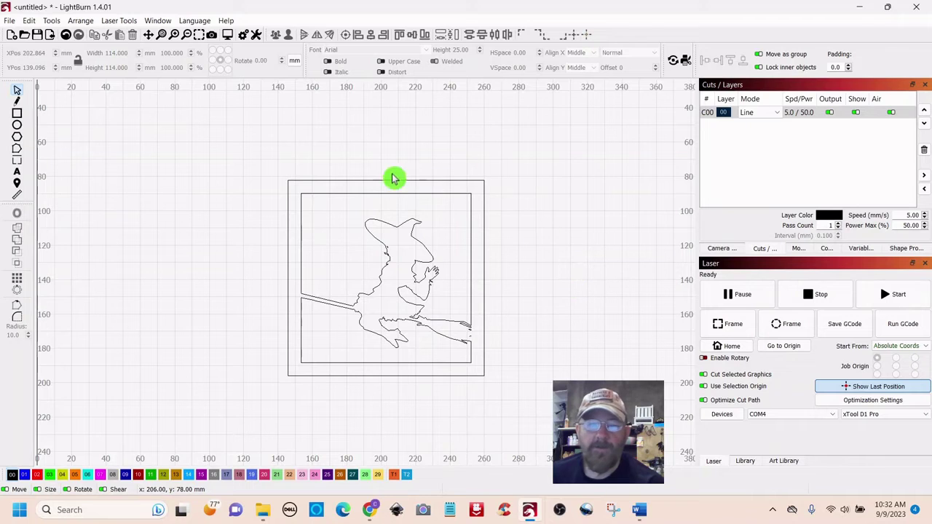
left_click_drag(528, 159, 384, 251)
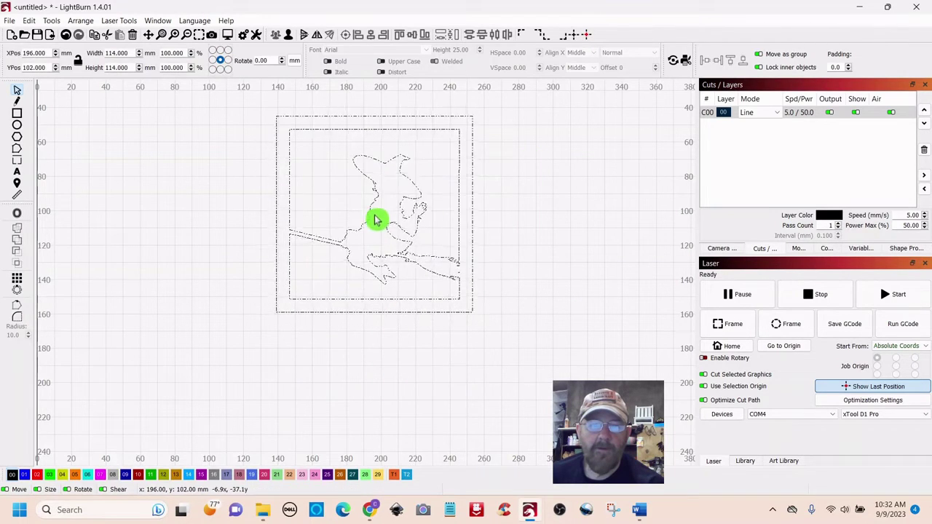
Draw a 138 by 68 mm stand base rectangle below the witch frame
left_click(519, 284)
scroll(582, 287, "down", 1)
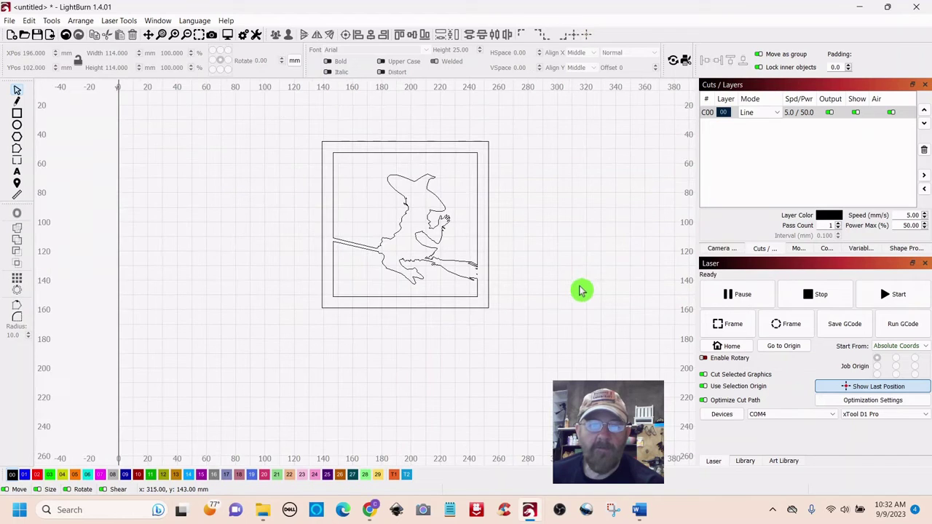
left_click_drag(572, 301, 533, 278)
left_click(535, 284)
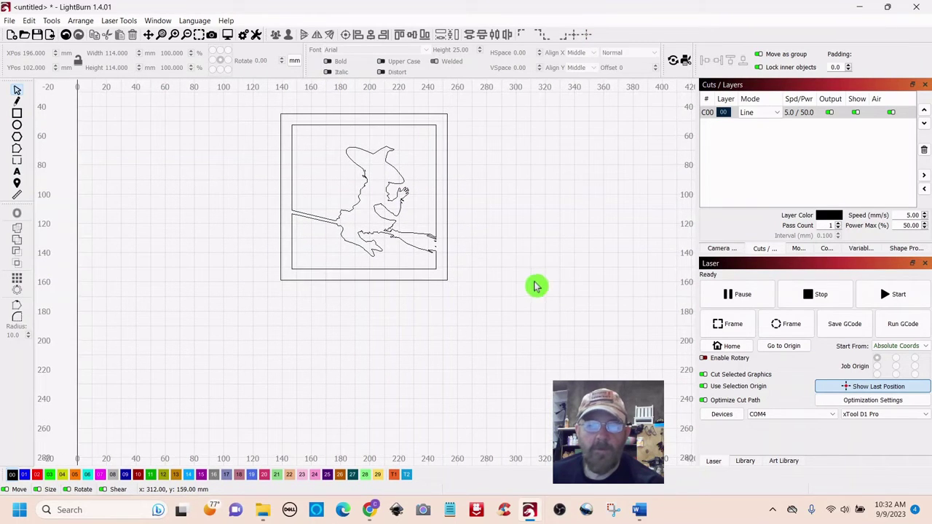
left_click(17, 113)
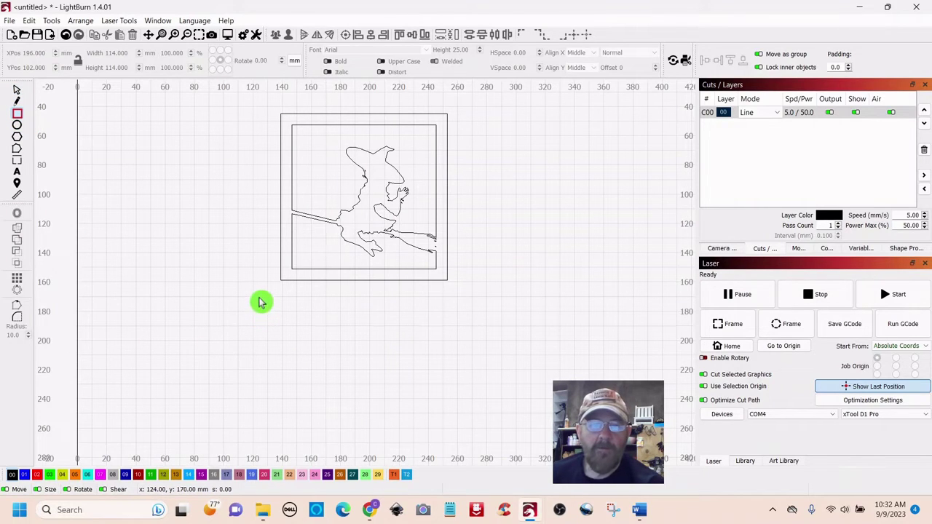
left_click_drag(256, 299, 457, 398)
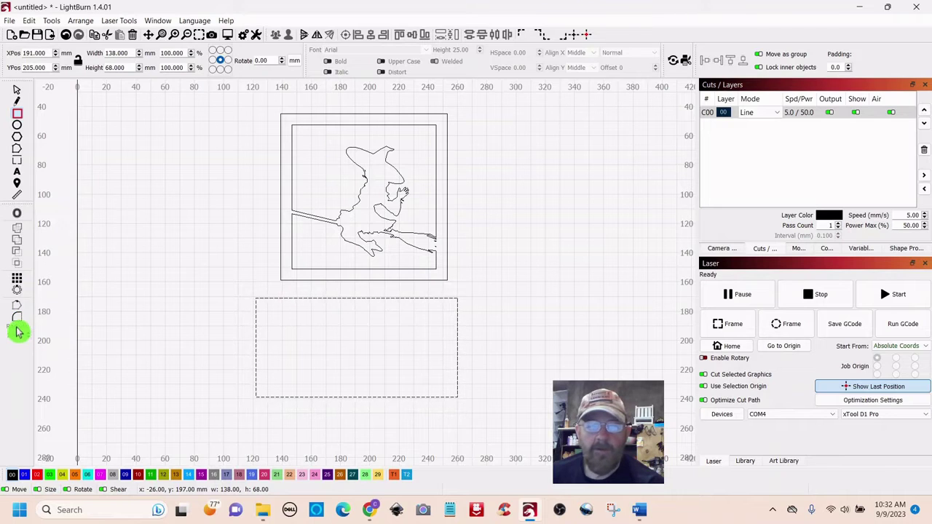
left_click(17, 92)
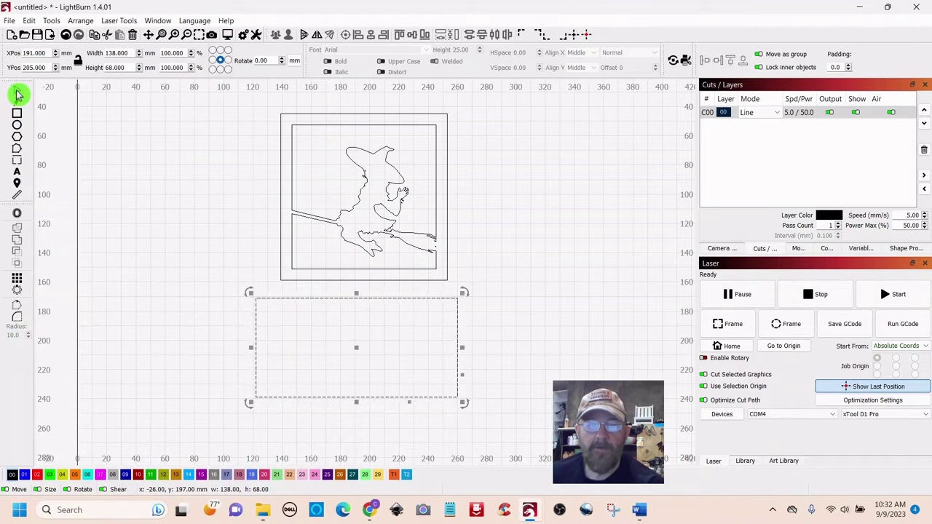
Round the base rectangle's corners with a 10 mm radius and nudge it slightly lower
left_click(18, 317)
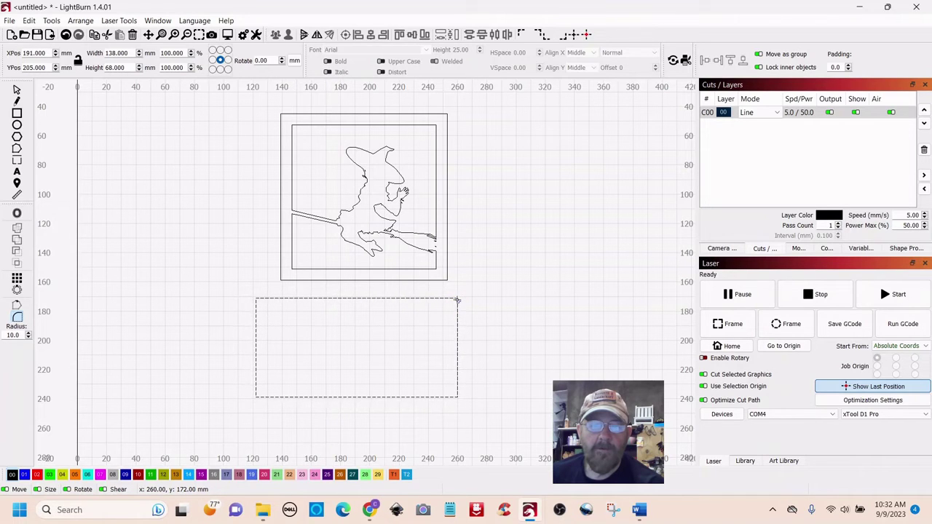
left_click(457, 397)
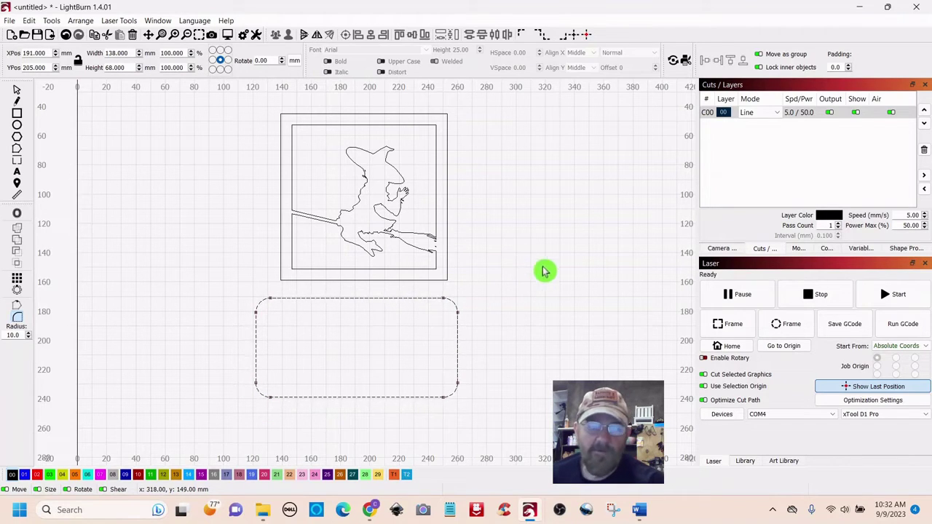
left_click(17, 89)
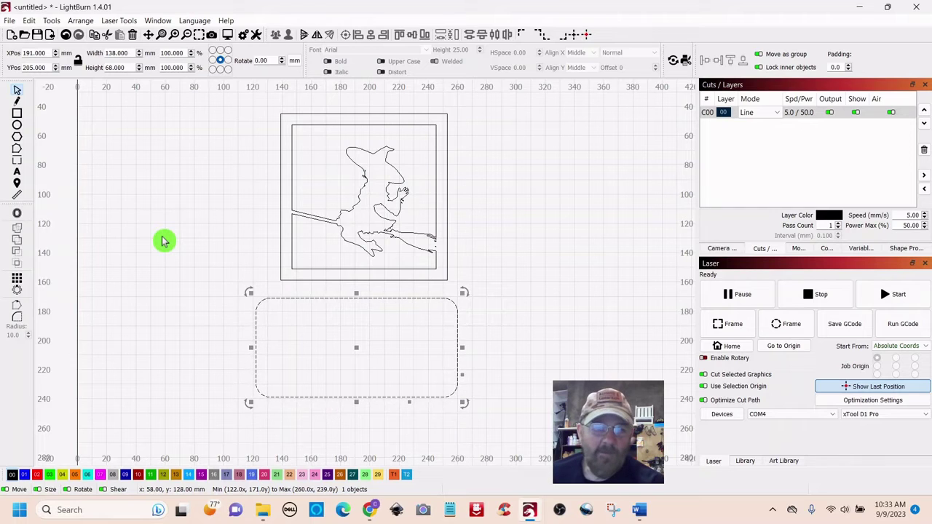
left_click_drag(359, 348, 364, 355)
left_click(219, 240)
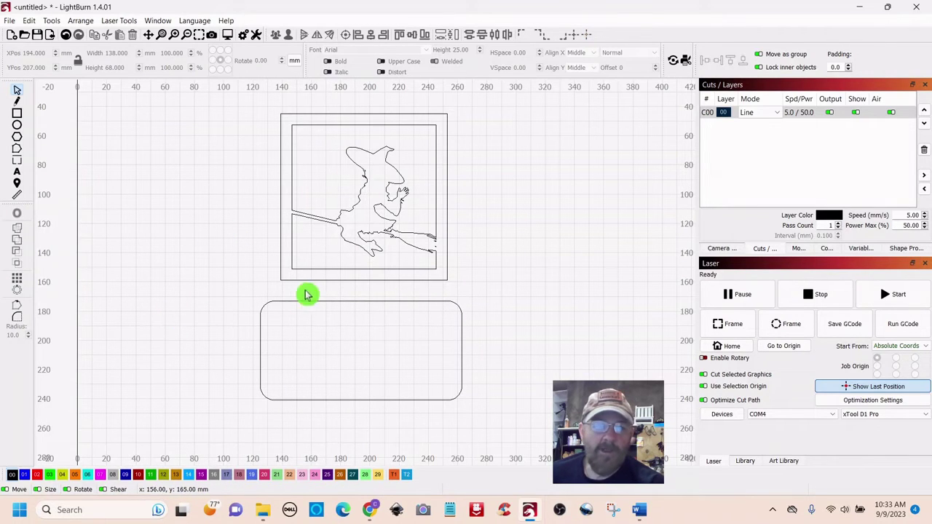
left_click(18, 114)
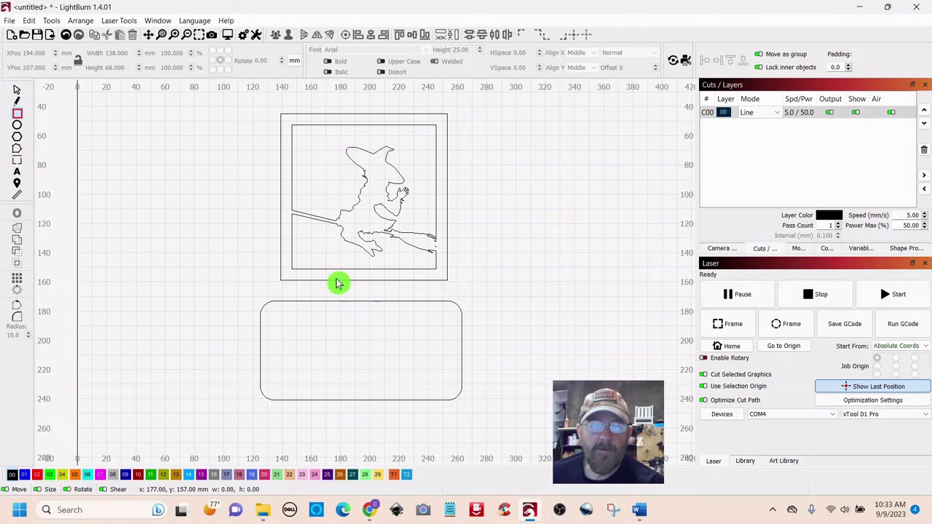
left_click_drag(346, 277, 383, 287)
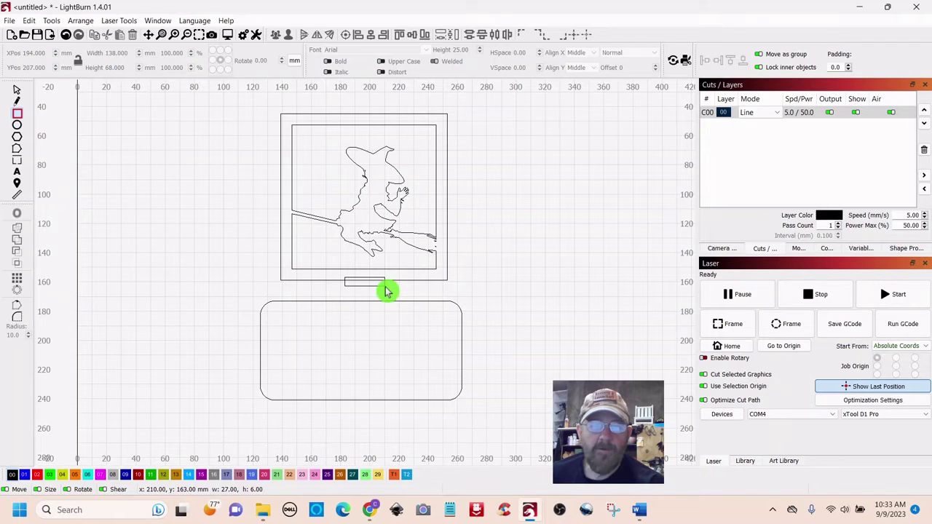
left_click_drag(384, 287, 386, 288)
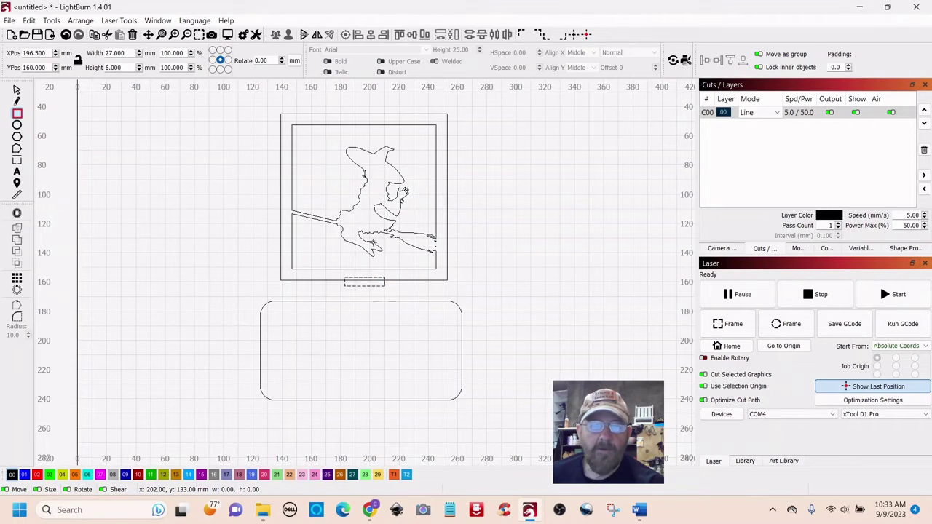
left_click(370, 275)
left_click_drag(368, 241, 337, 289)
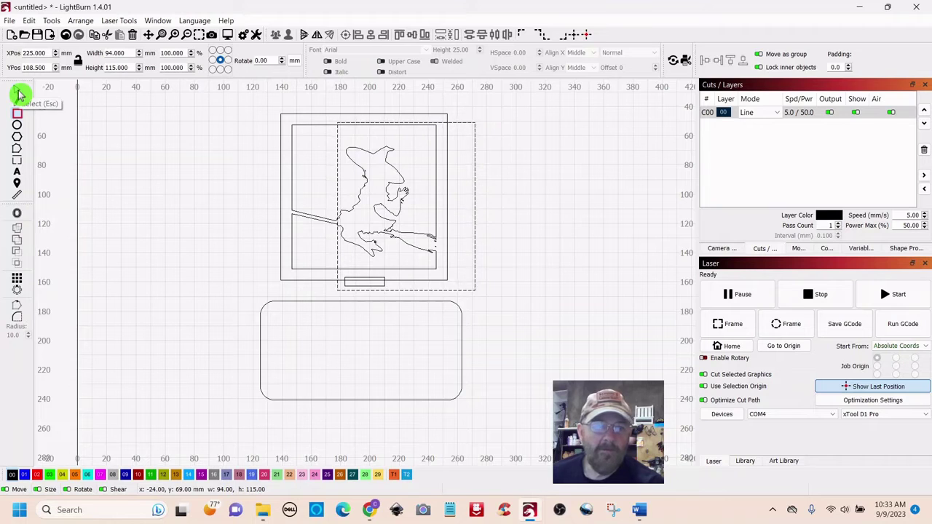
key("ctrl+z")
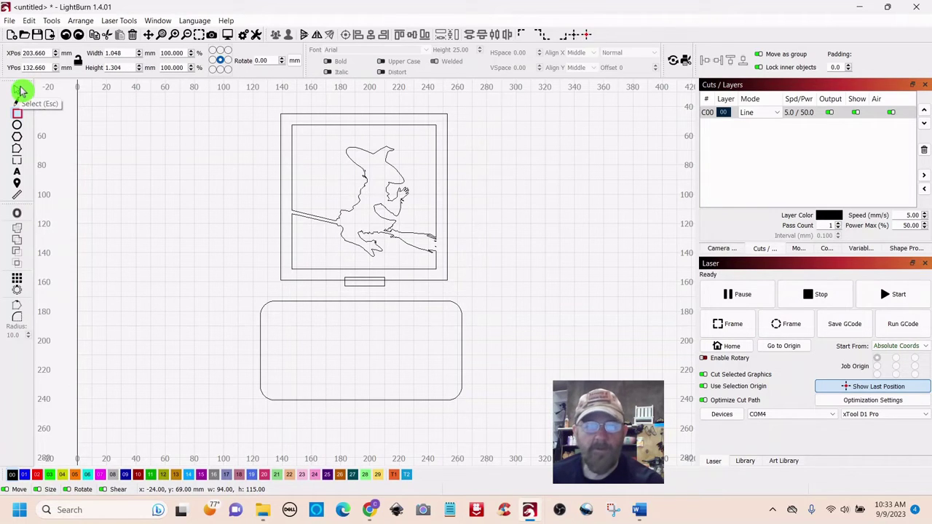
left_click(19, 90)
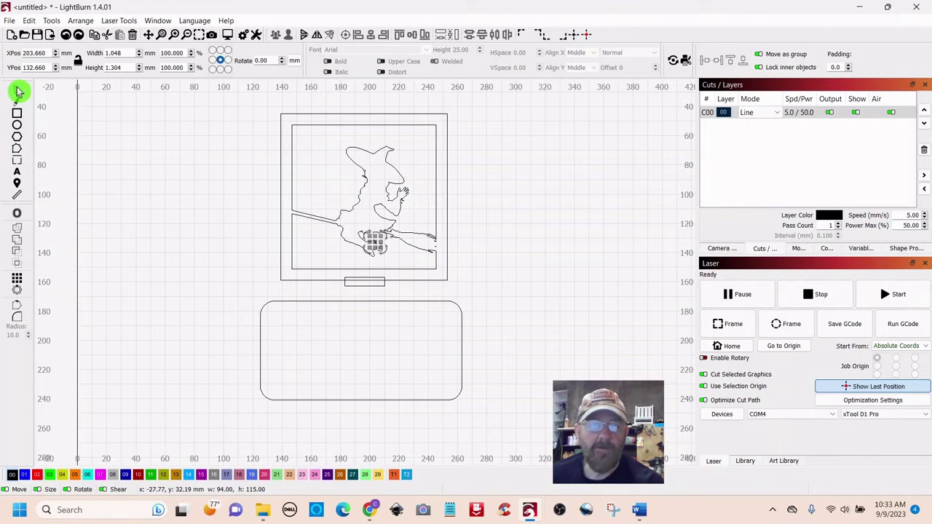
key("ctrl+z")
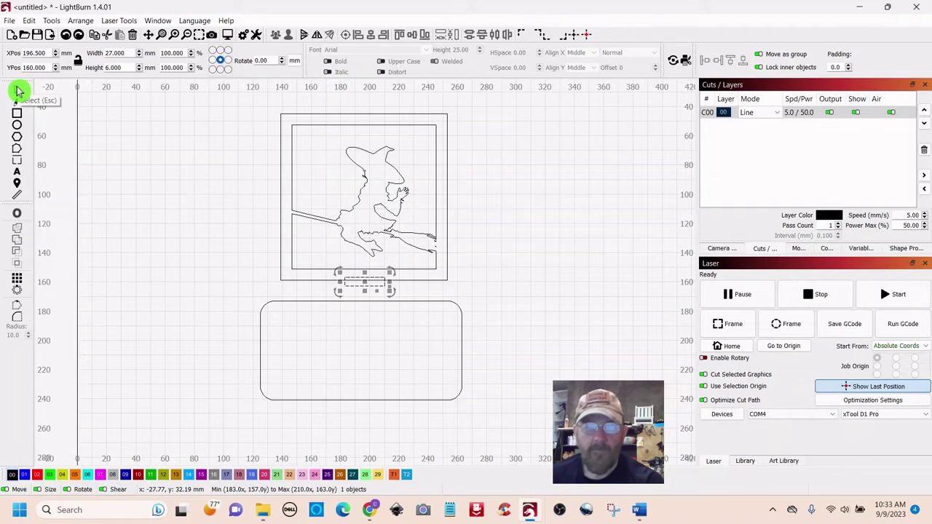
left_click_drag(470, 111, 327, 292)
left_click(19, 231)
left_click(553, 235)
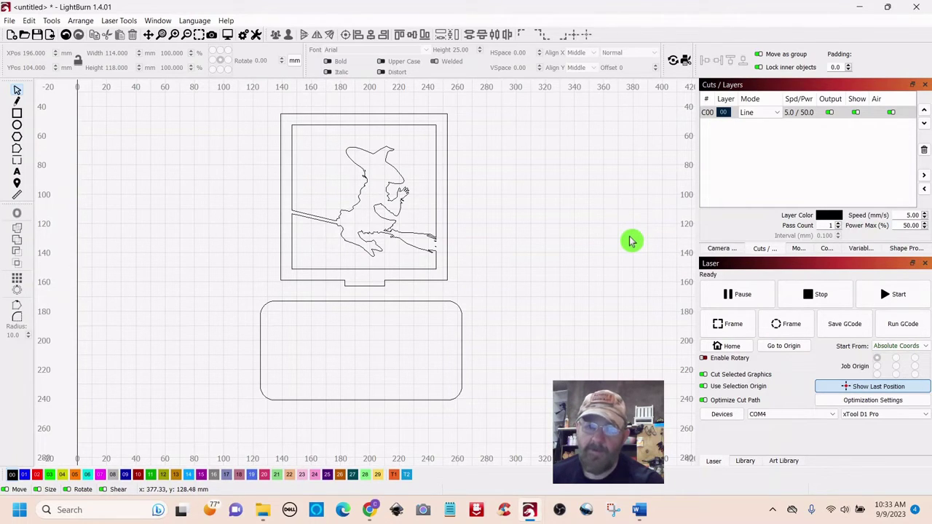
key("ctrl+a")
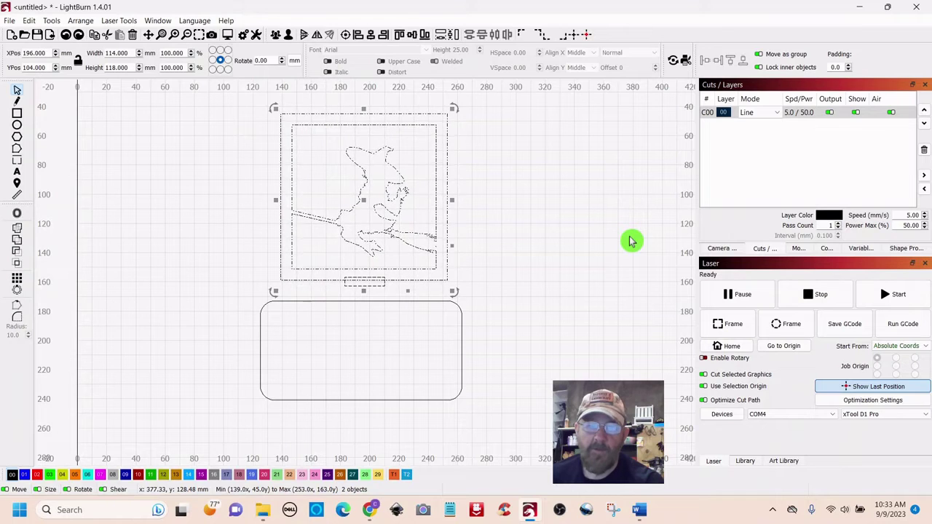
key("ctrl+i")
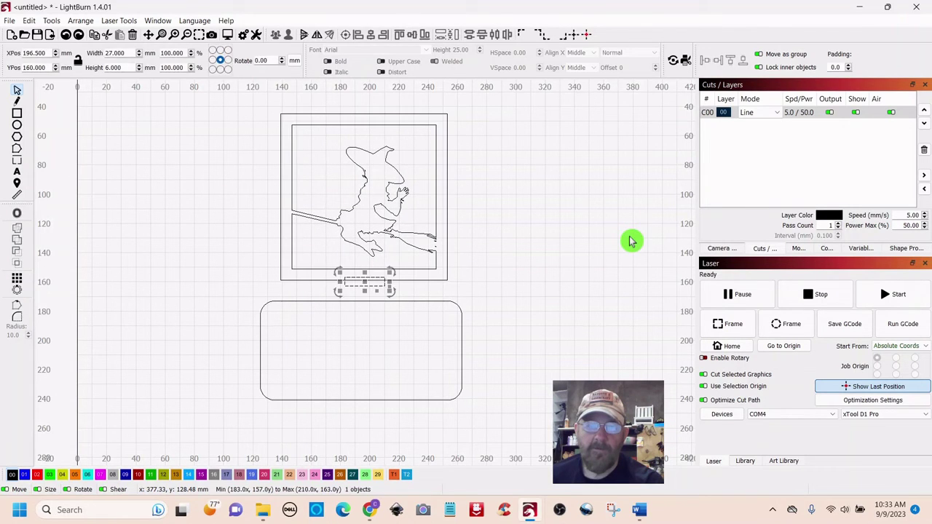
key("Delete")
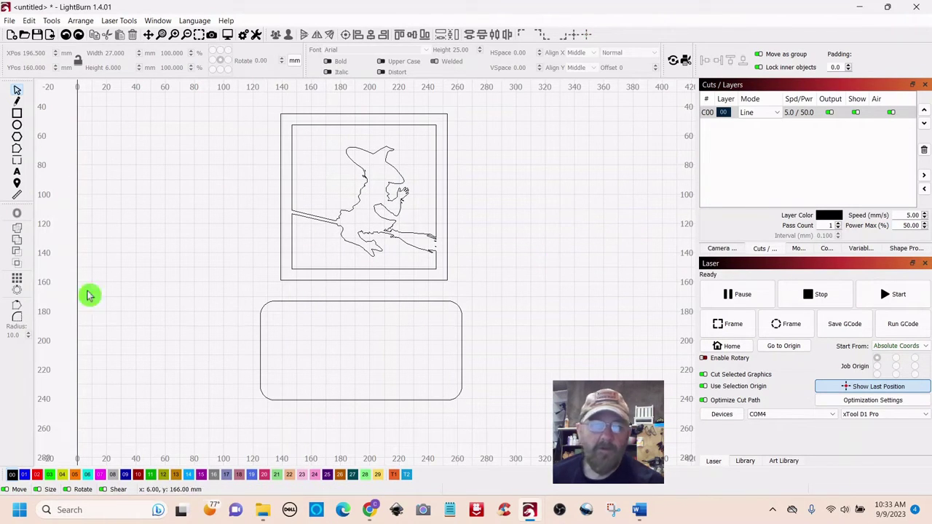
left_click(17, 113)
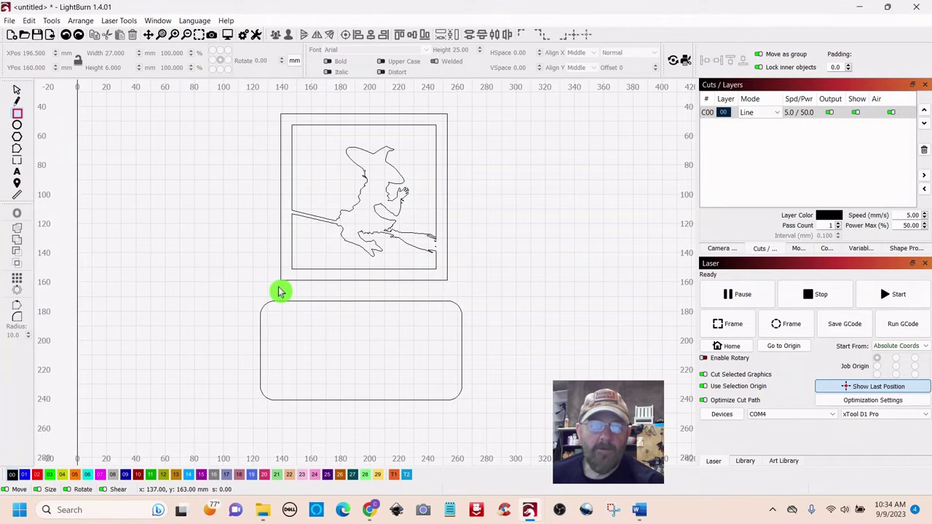
Draw a 118 mm long slot above the base and set its height to 2.7 mm
left_click_drag(278, 287, 450, 294)
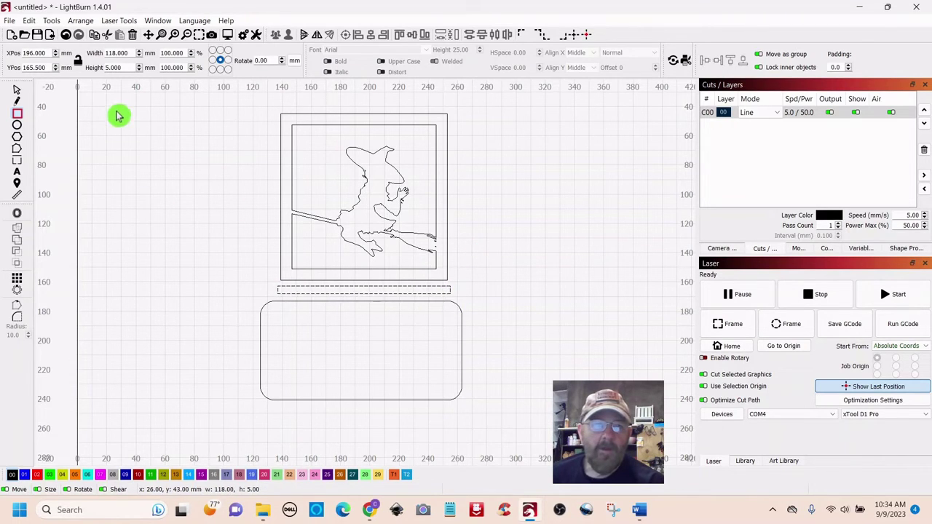
left_click_drag(120, 67, 90, 69)
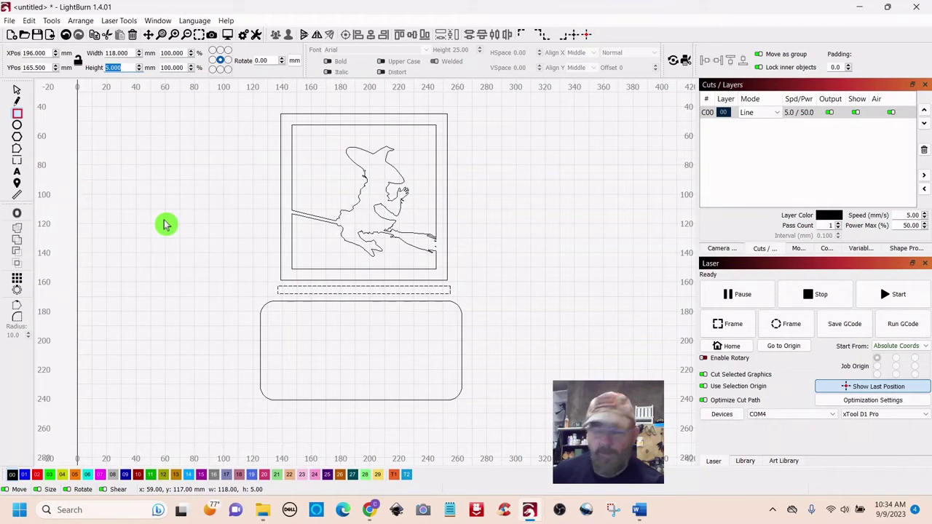
type("2.7")
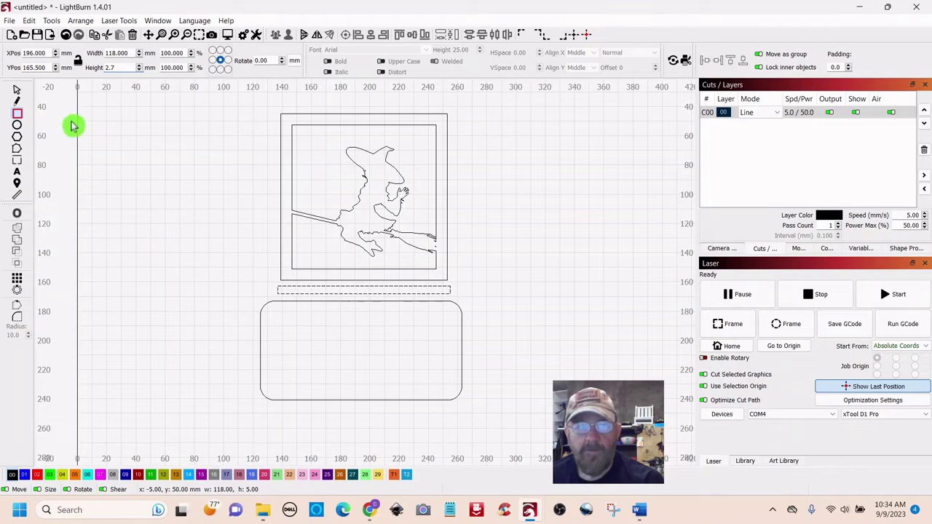
left_click(16, 92)
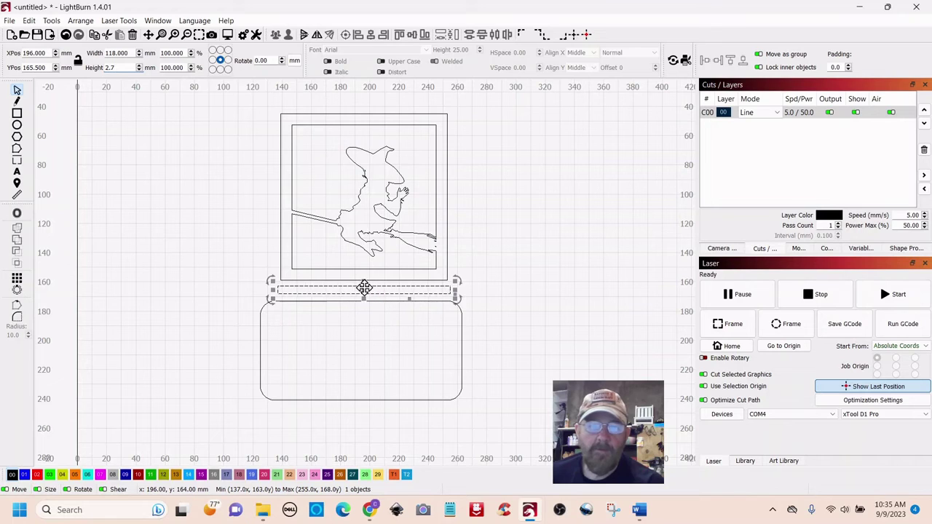
Move the 118 mm slot into the rounded base and align both on their centres
left_click_drag(364, 287, 360, 352)
left_click(501, 297)
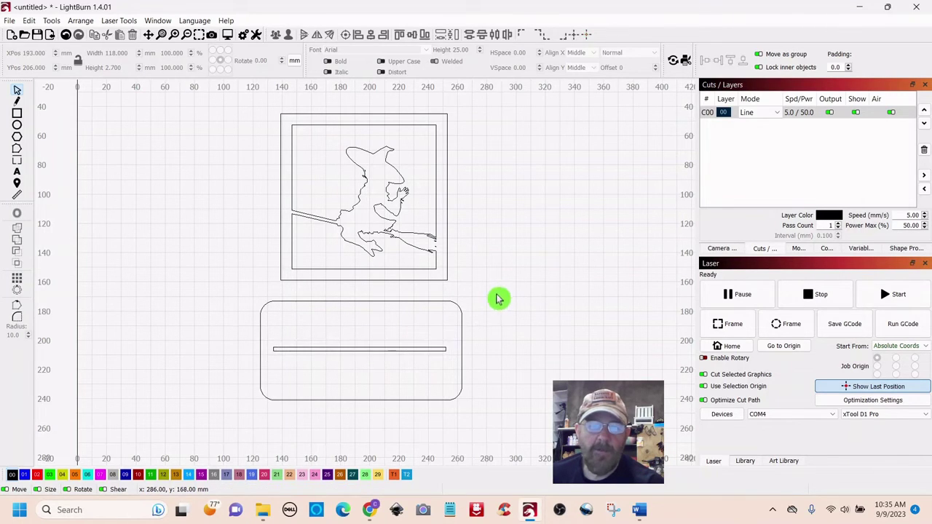
left_click_drag(497, 297, 208, 420)
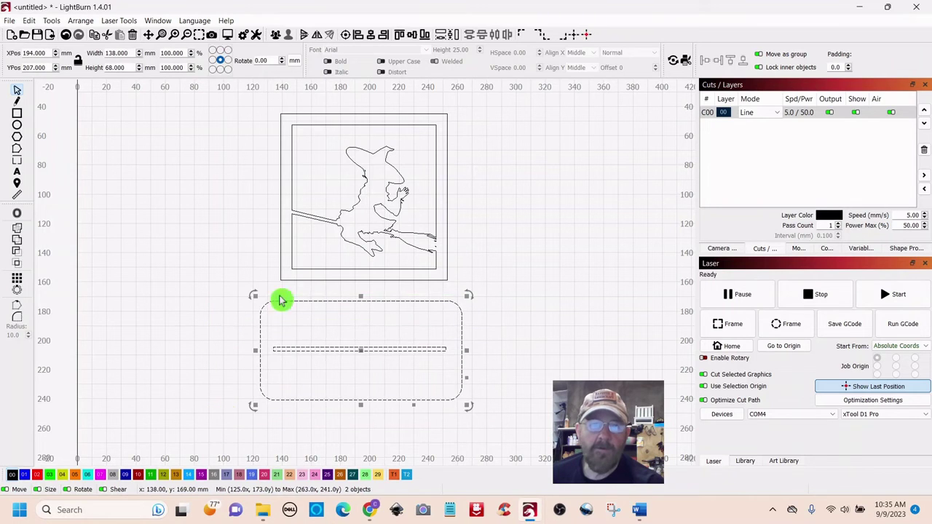
left_click(347, 36)
left_click(572, 285)
scroll(558, 270, "down", 1)
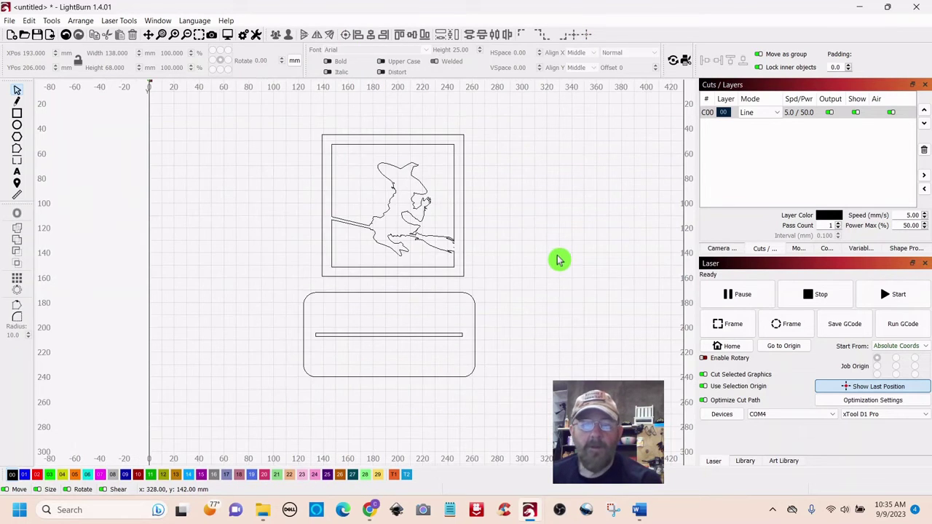
scroll(547, 265, "down", 1)
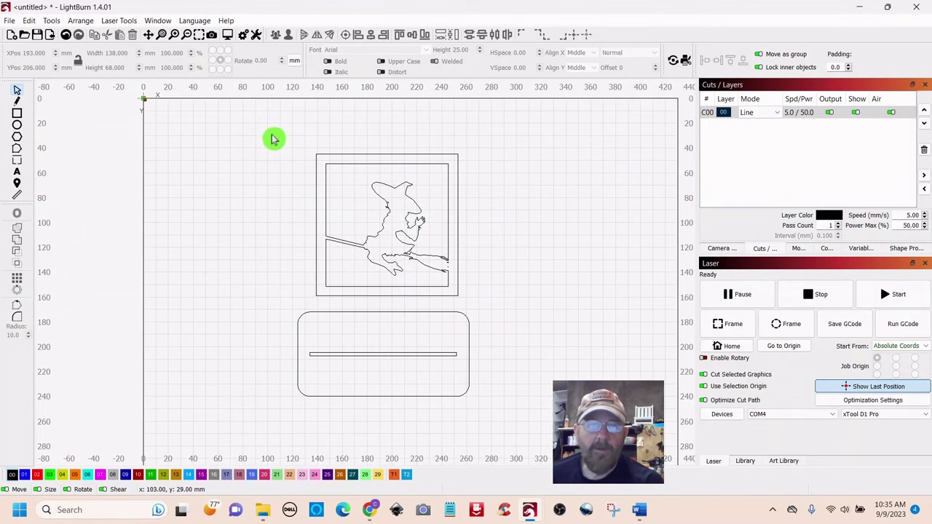
left_click_drag(262, 131, 352, 203)
left_click_drag(267, 131, 509, 291)
left_click_drag(271, 136, 510, 295)
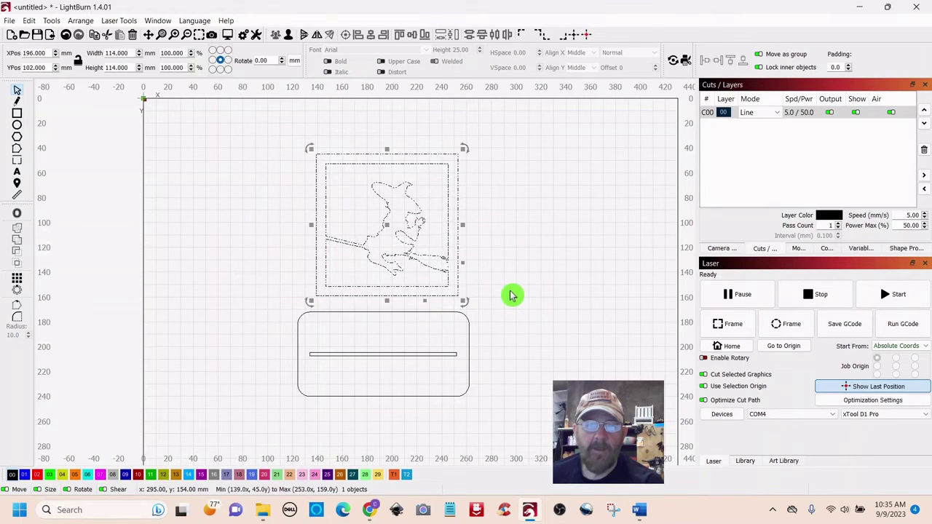
left_click(499, 233)
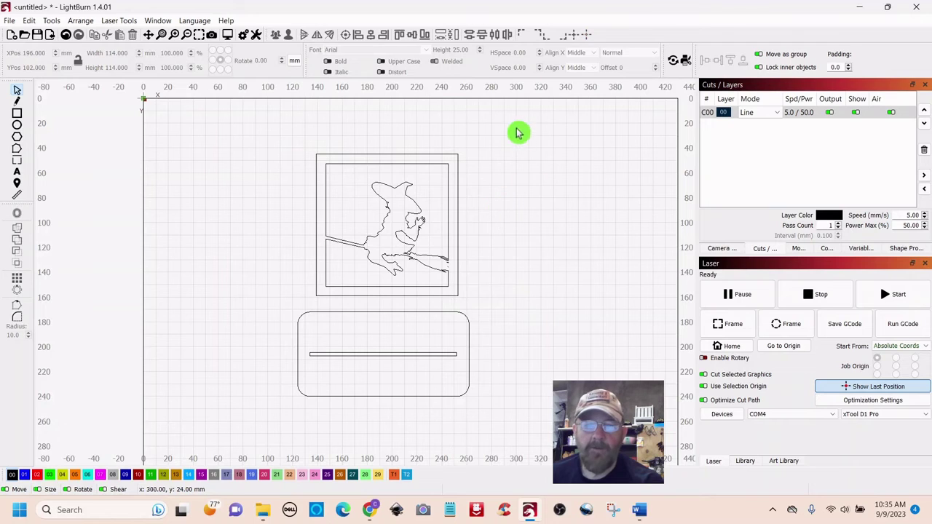
left_click_drag(541, 134, 436, 188)
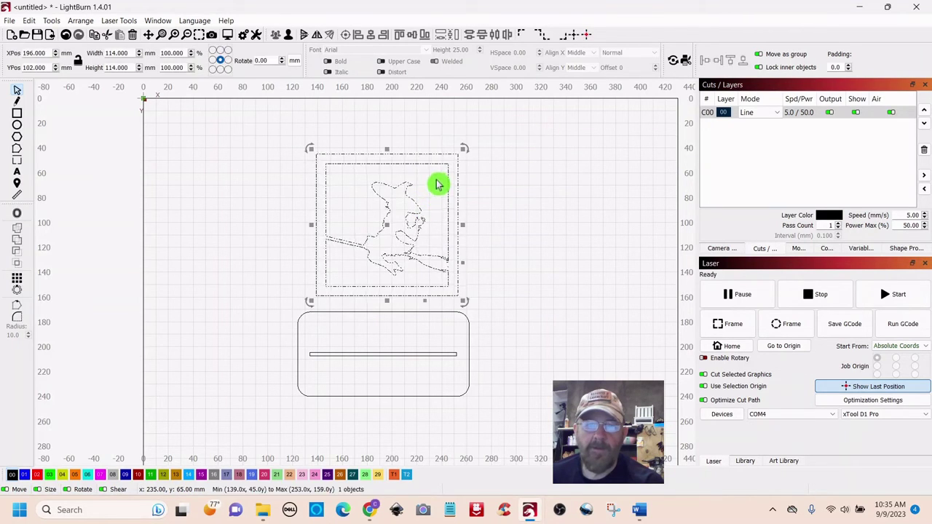
left_click(547, 253)
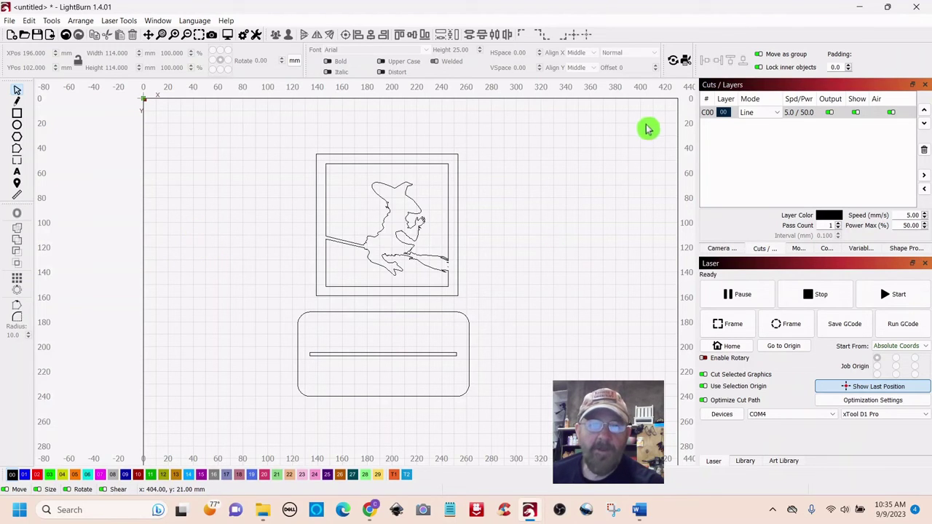
left_click_drag(641, 125, 249, 437)
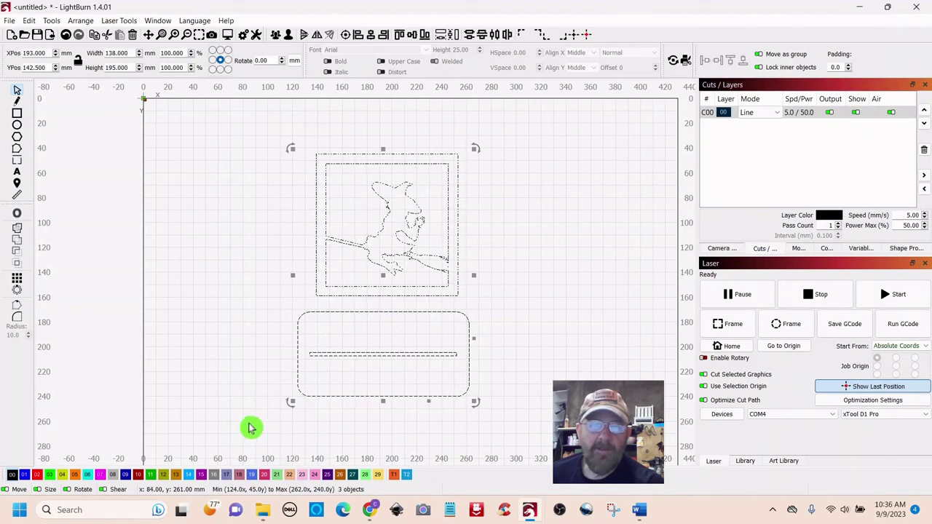
left_click(736, 113)
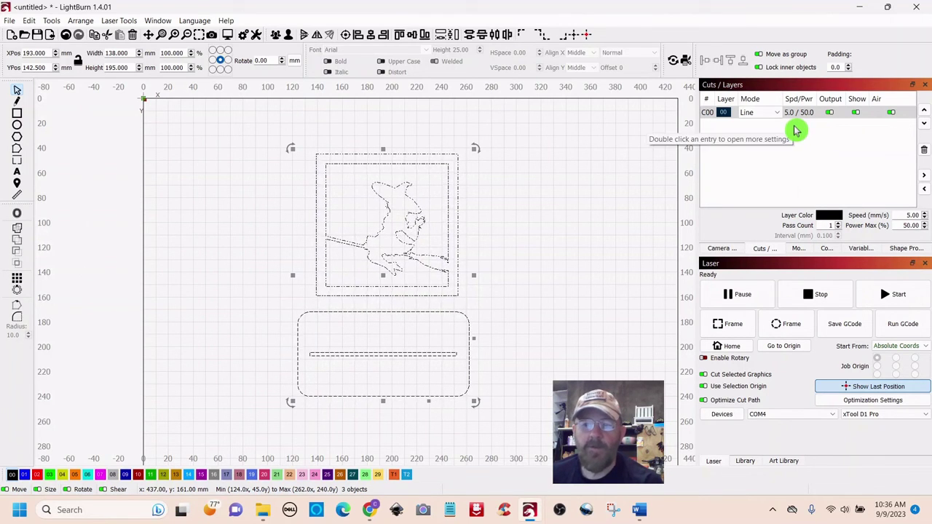
left_click(559, 210)
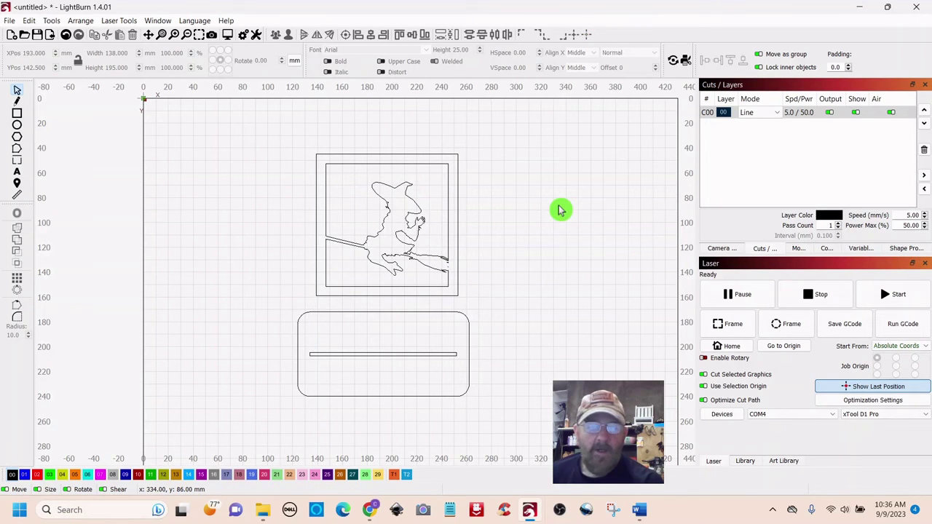